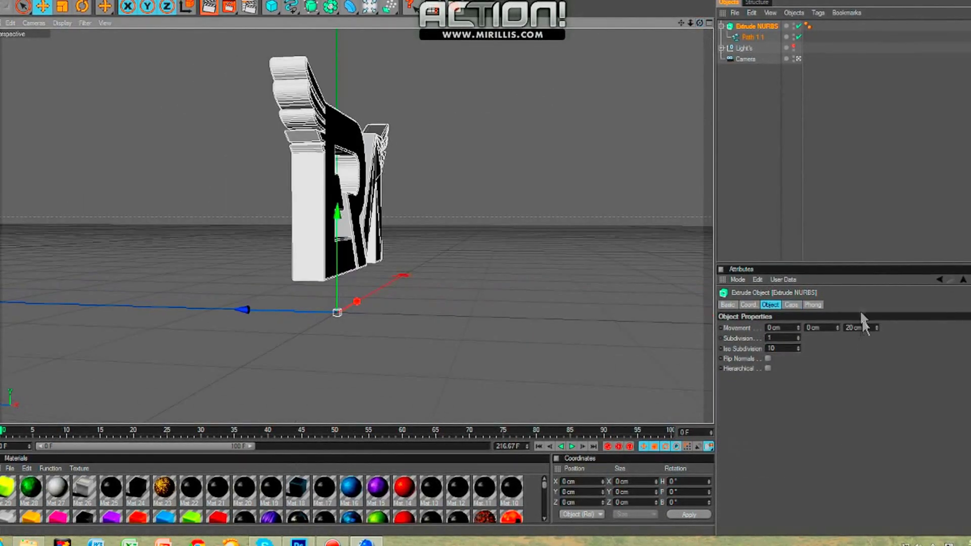
Step: Set the logo extrusion's depth to 40 cm
left_click_drag(877, 328, 881, 324)
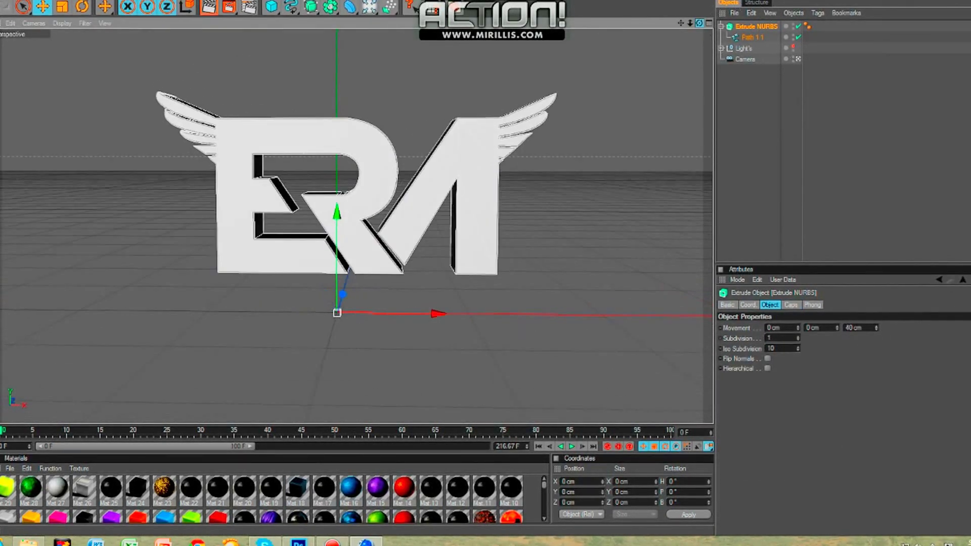
left_click_drag(699, 23, 698, 26)
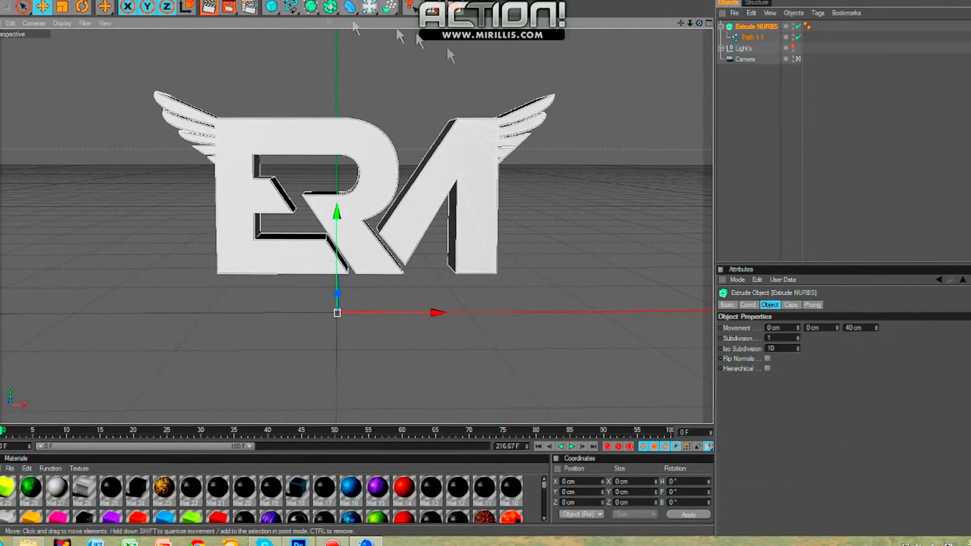
Step: Load the Blue Lava 2 material from the shoxL presets in the content browser
left_click(370, 1)
left_click(400, 163)
left_click(84, 204)
double_click(237, 79)
left_click(236, 80)
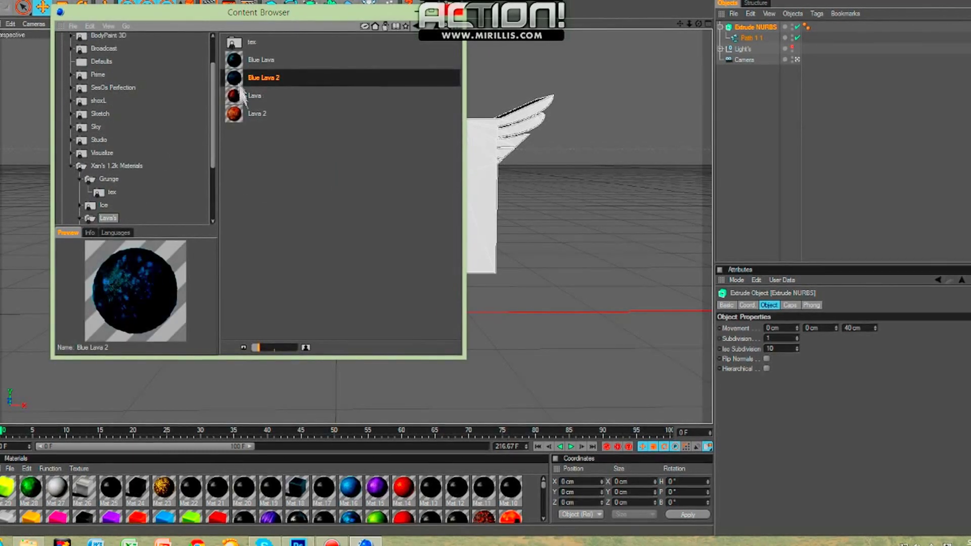
left_click(92, 100)
left_click(299, 148)
left_click(270, 131)
left_click(254, 118)
double_click(248, 116)
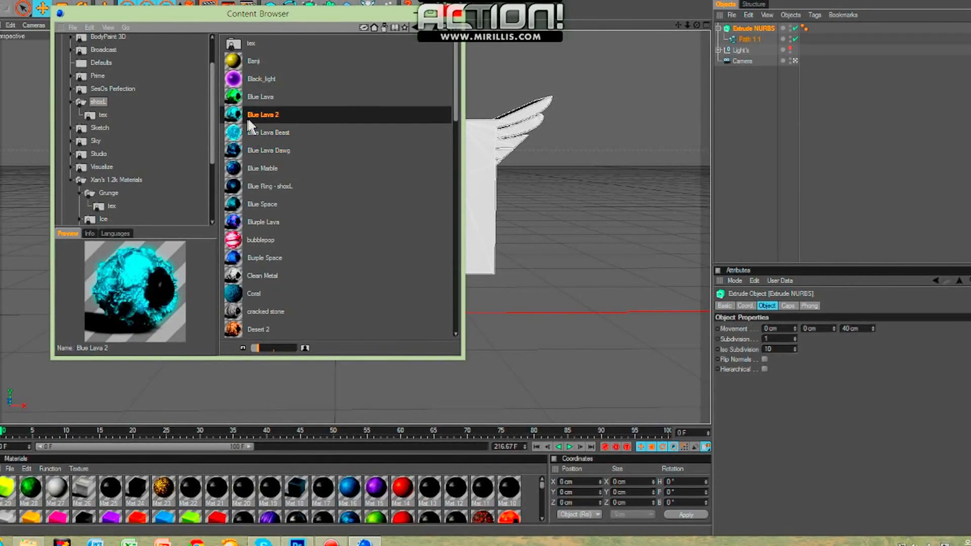
Step: Load the Concrete material from the Grunge presets and close the content browser
left_click(108, 193)
double_click(265, 79)
left_click(452, 13)
Step: Apply the Blue Lava 2 material to the logo extrusion and duplicate that extrusion
left_click_drag(30, 488, 755, 29)
key("ctrl+c")
key("ctrl+v")
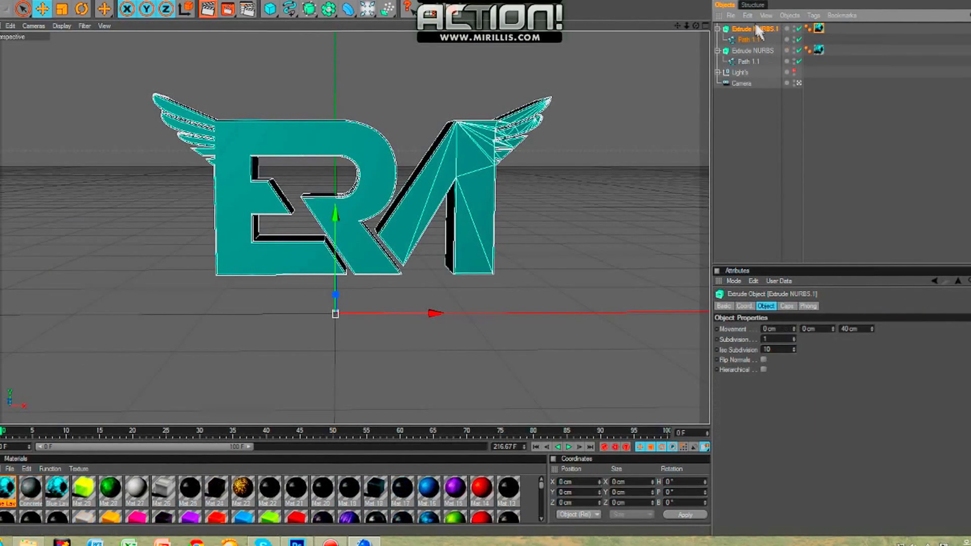
Step: Break the duplicated extrusion into 100 random pieces with Thrausi
left_click(315, 1)
mouse_move(349, 31)
left_click(392, 38)
type("10")
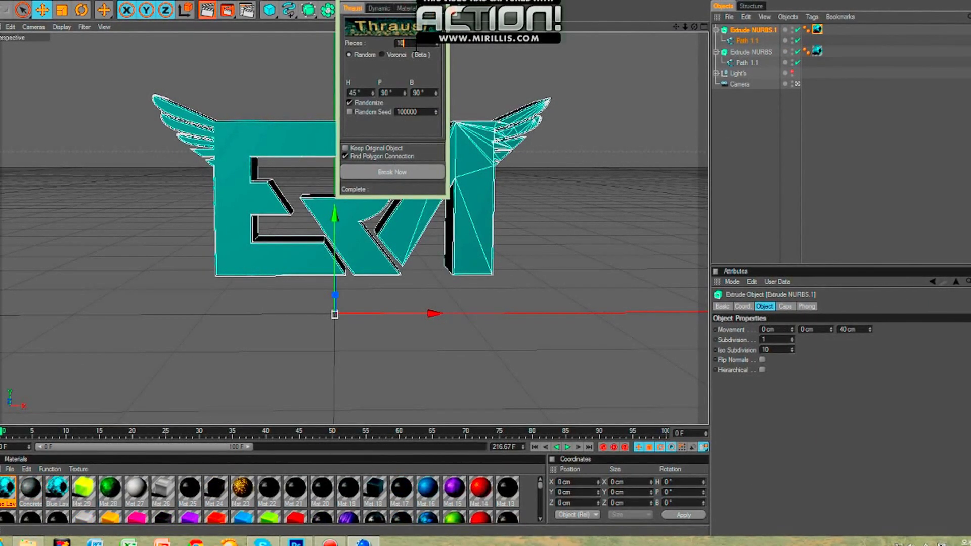
left_click(386, 171)
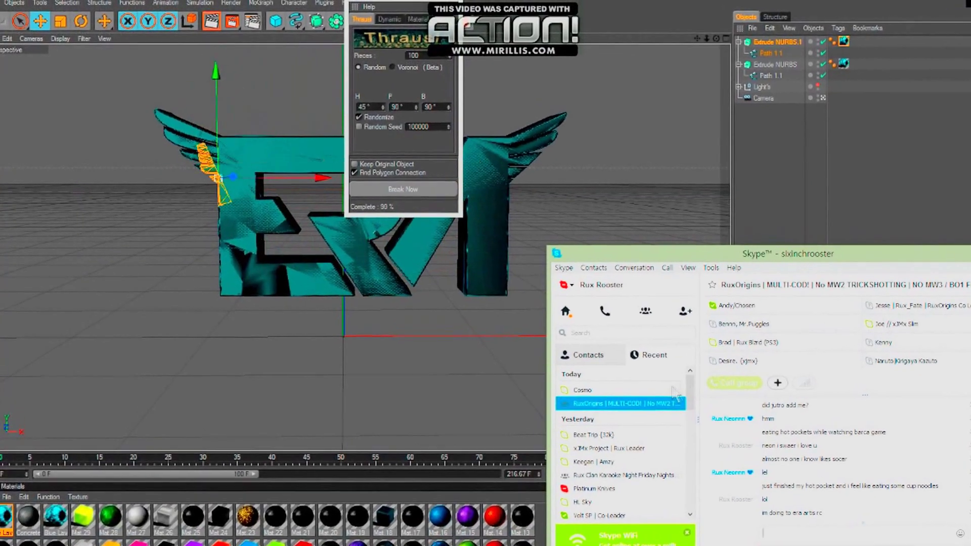
left_click(928, 250)
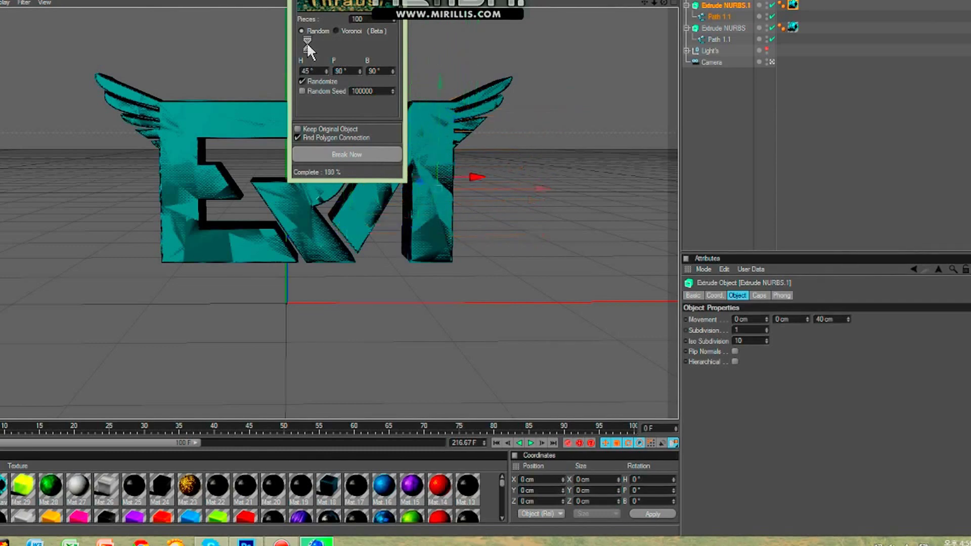
left_click(399, 0)
Step: Add a Random effector to both Thrausi fracture objects and set its strength to 14%
left_click_drag(814, 17, 814, 6)
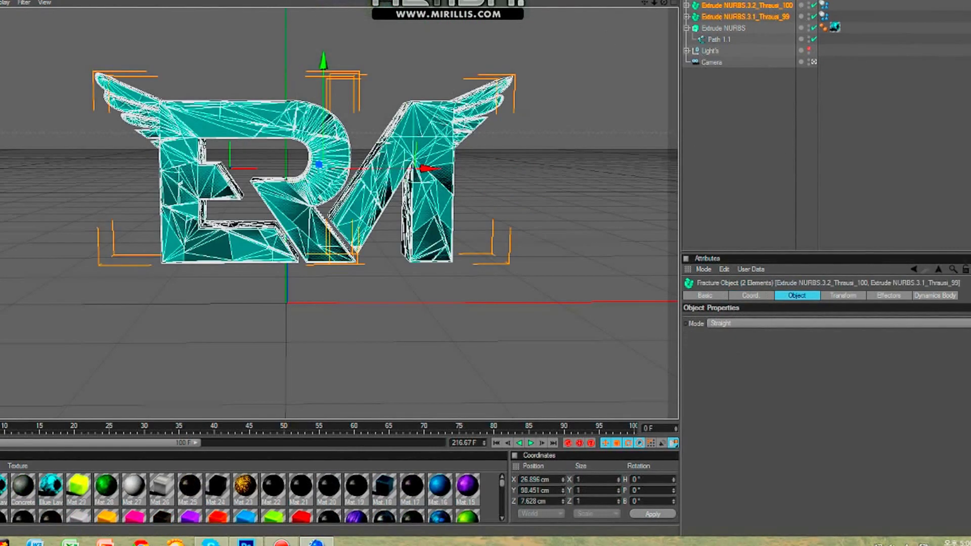
left_click(203, 0)
mouse_move(222, 0)
left_click(290, 53)
left_click(787, 319)
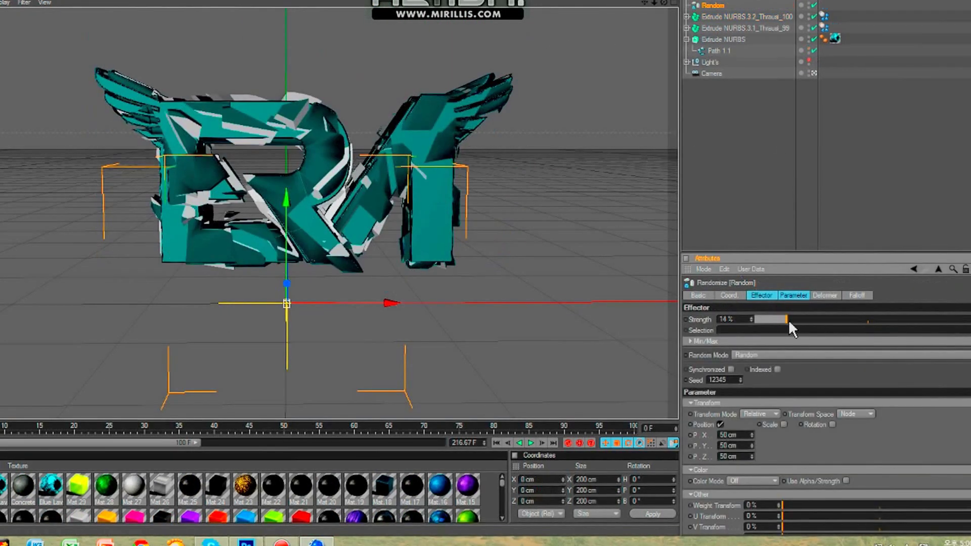
Step: Move both Thrausi fracture objects back along Z to about 29 cm and slightly adjust the Random effector's strength
left_click(785, 27)
left_click(783, 17, "shift")
left_click_drag(664, 3, 779, 3)
left_click_drag(231, 169, 205, 169)
left_click_drag(664, 3, 598, 7)
left_click(713, 5)
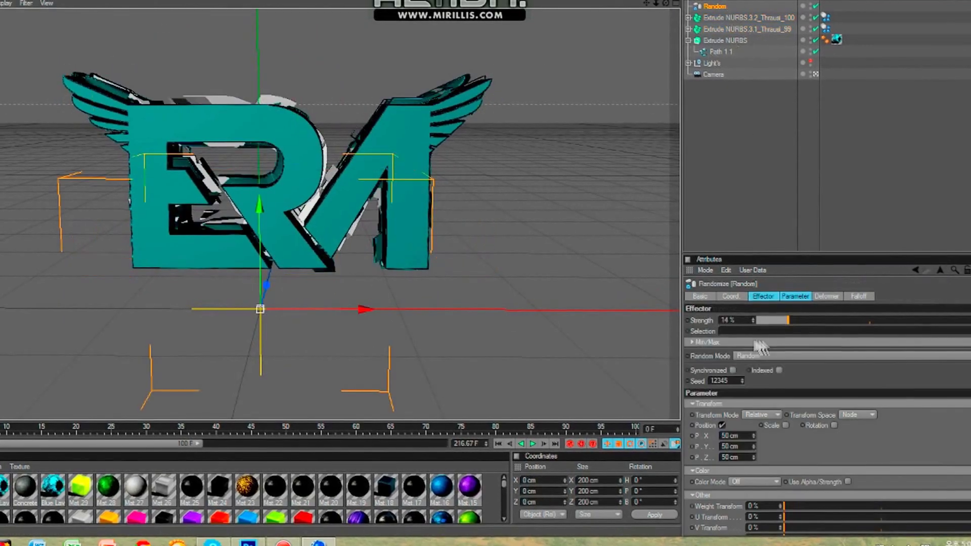
left_click_drag(786, 320, 791, 321)
Step: Replace the solid extrusion's material with Concrete, using Frontal projection with Seamless enabled
left_click(839, 41)
left_click_drag(27, 487, 839, 42)
left_click(780, 357)
left_click(779, 346)
left_click(777, 397)
left_click(756, 392)
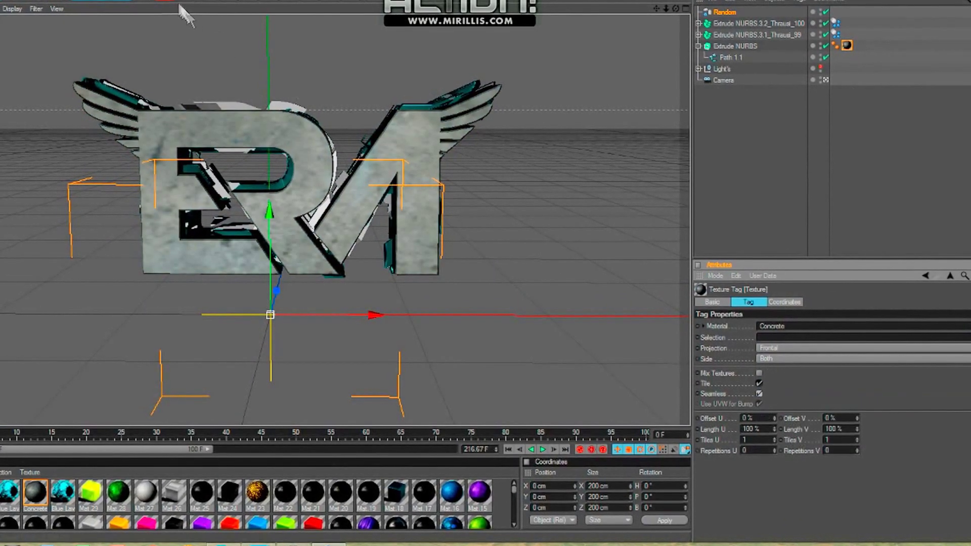
Step: Render the active view to check the concrete logo over the lava pieces
left_click(173, 1)
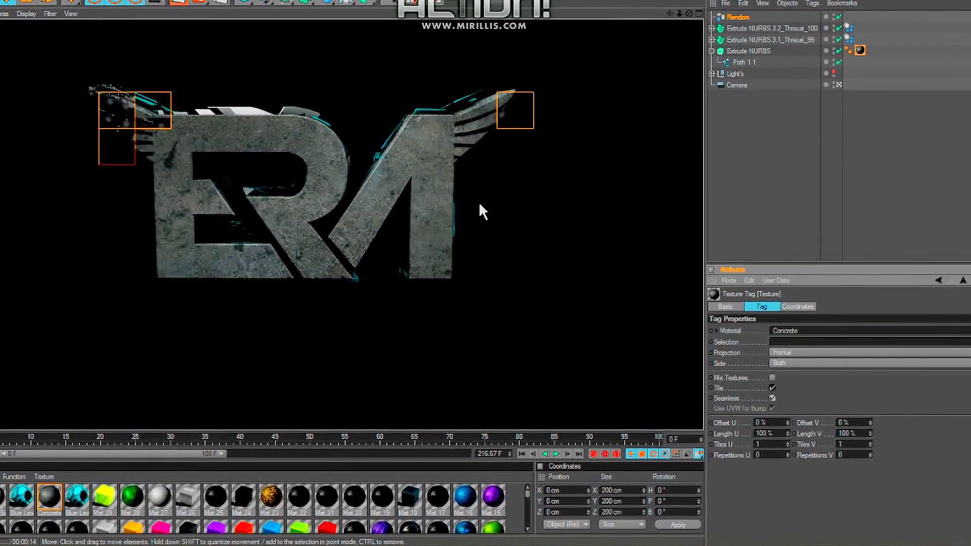
left_click(482, 203)
Step: Group both Thrausi fracture objects under a null and select the solid extrusion
left_click(820, 19)
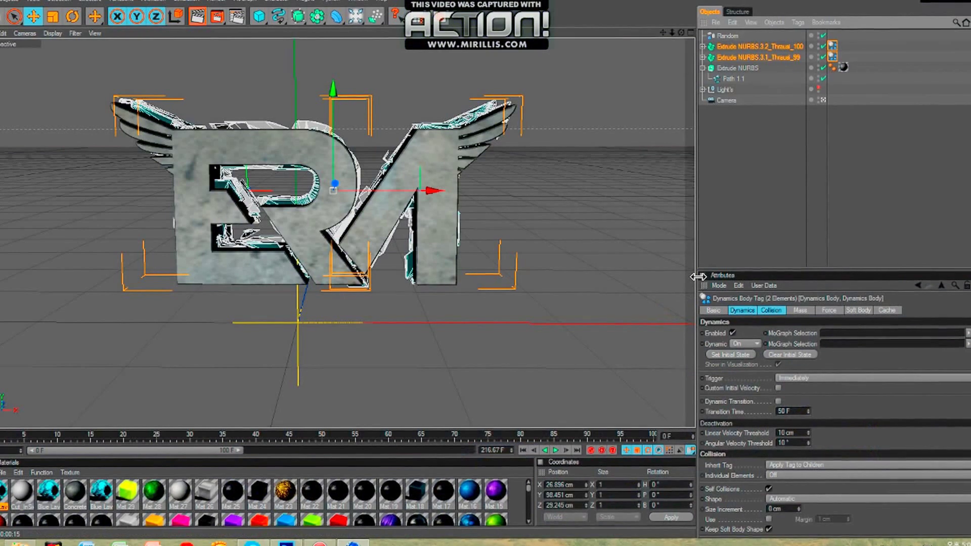
left_click(754, 59)
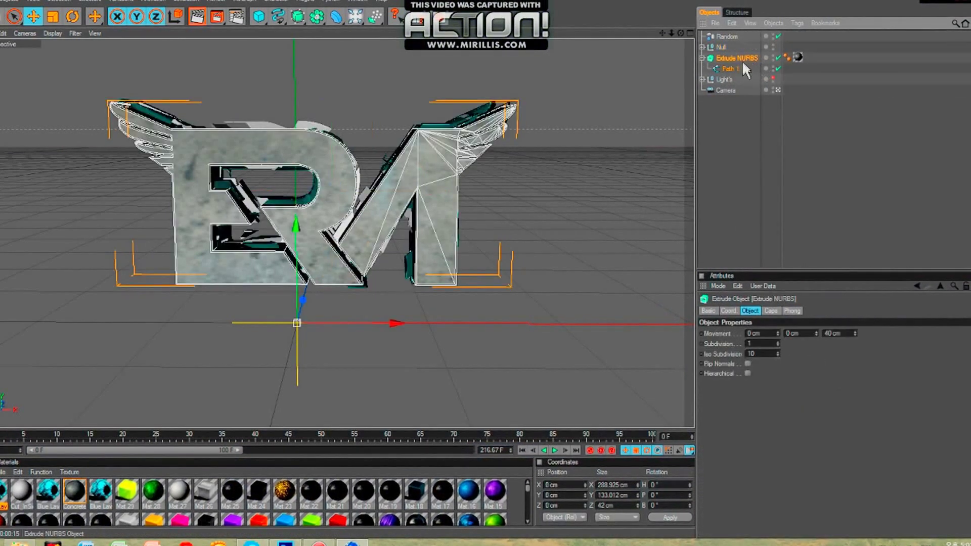
Step: Fracture the solid concrete extrusion into 100 pieces with NitroBlast at High quality
left_click(307, 4)
left_click(456, 45)
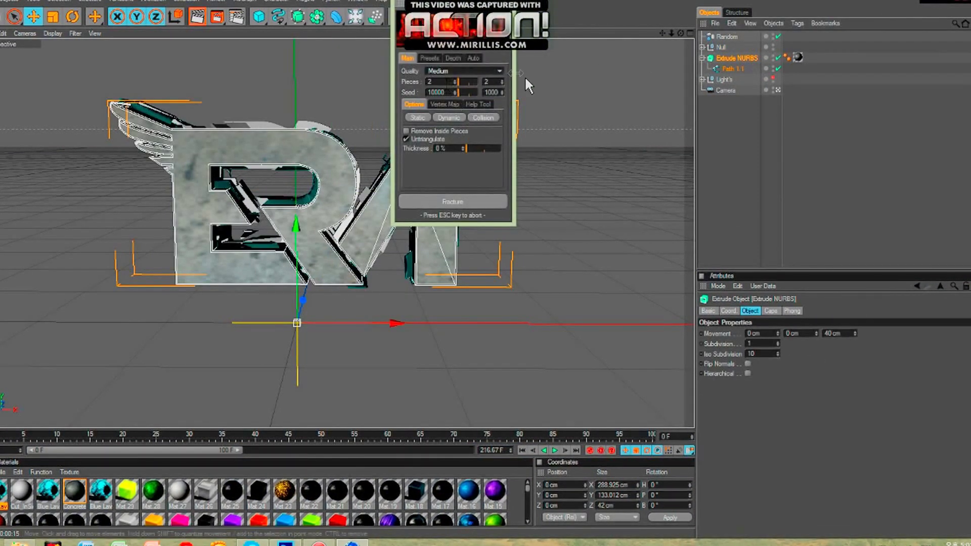
left_click(433, 206)
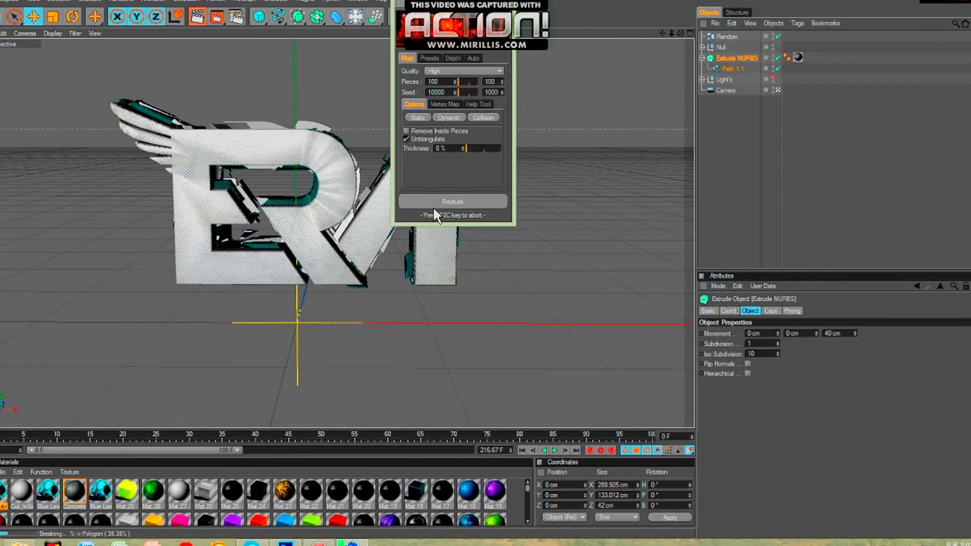
left_click(506, 2)
Step: Create a MoGraph Fracture object and select all the NitroBlast pieces from Piece 0 to Piece 98
left_click(247, 2)
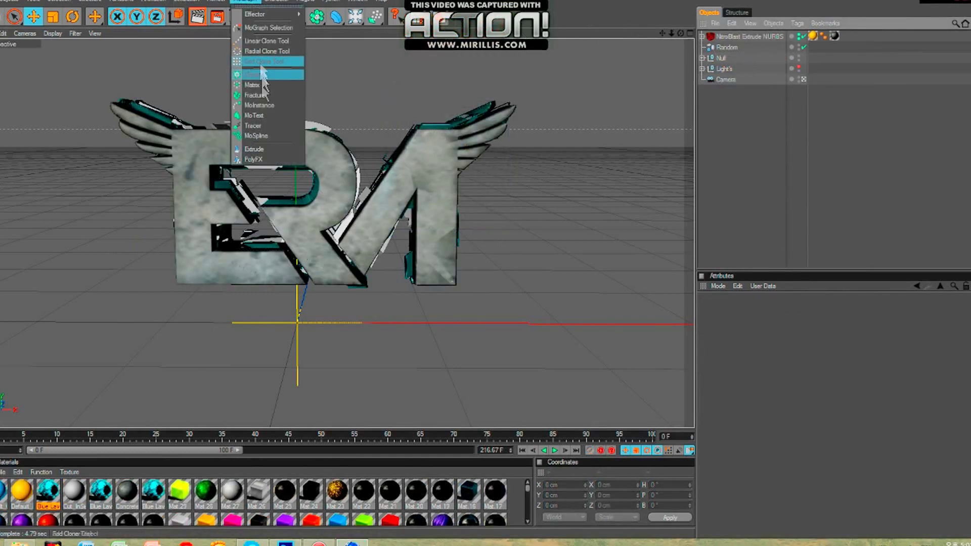
left_click(262, 94)
left_click(702, 48)
left_click(709, 58)
left_click(714, 68)
left_click(743, 80)
scroll(749, 123, "down", 20)
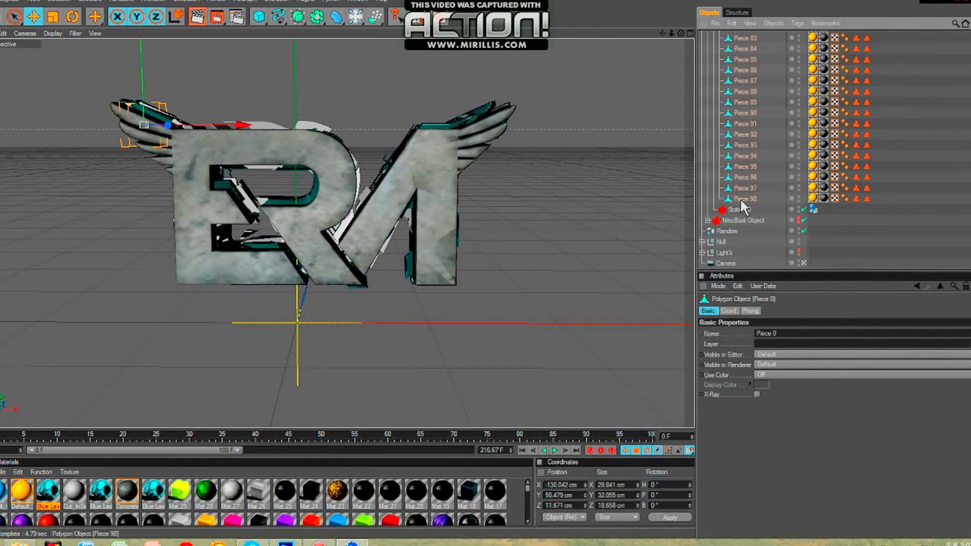
left_click(740, 198, "shift")
scroll(738, 136, "up", 20)
Step: Put the selected pieces into the Fracture object and delete the emptied NitroBlast group
left_click_drag(740, 79, 724, 37)
left_click(715, 48)
key("Delete")
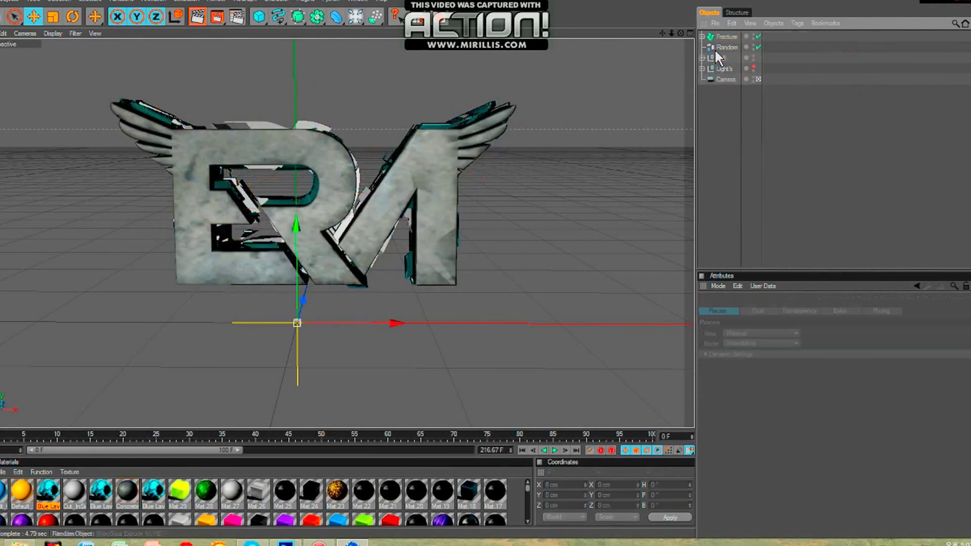
Step: Add a Random effector to the Fracture object holding the concrete pieces
left_click(727, 37)
left_click(246, 2)
mouse_move(259, 14)
left_click(336, 83)
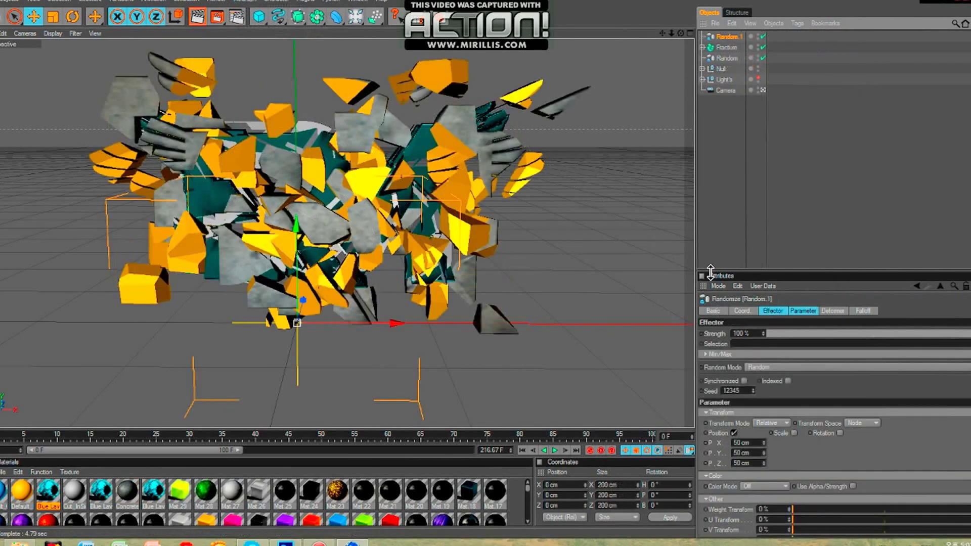
Step: Undo the new Random effector, the NitroBlast group deletion and the move of the pieces
key("ctrl+z")
key("ctrl+z")
key("ctrl+z")
key("ctrl+z")
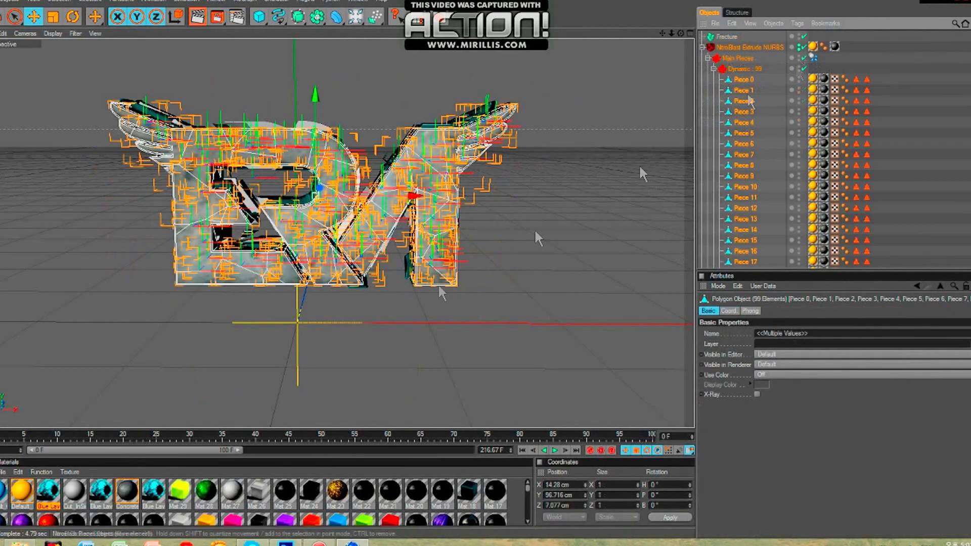
Step: Replace the pieces' inner Default_IN material with Blurple Lava from the shoxL presets
left_click(365, 1)
left_click(385, 165)
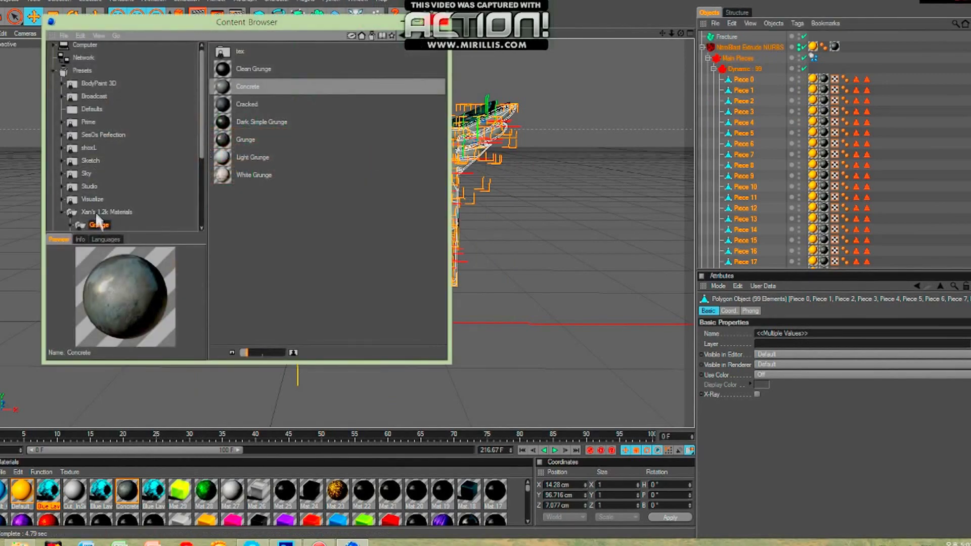
left_click(89, 147)
left_click_drag(247, 226, 22, 490)
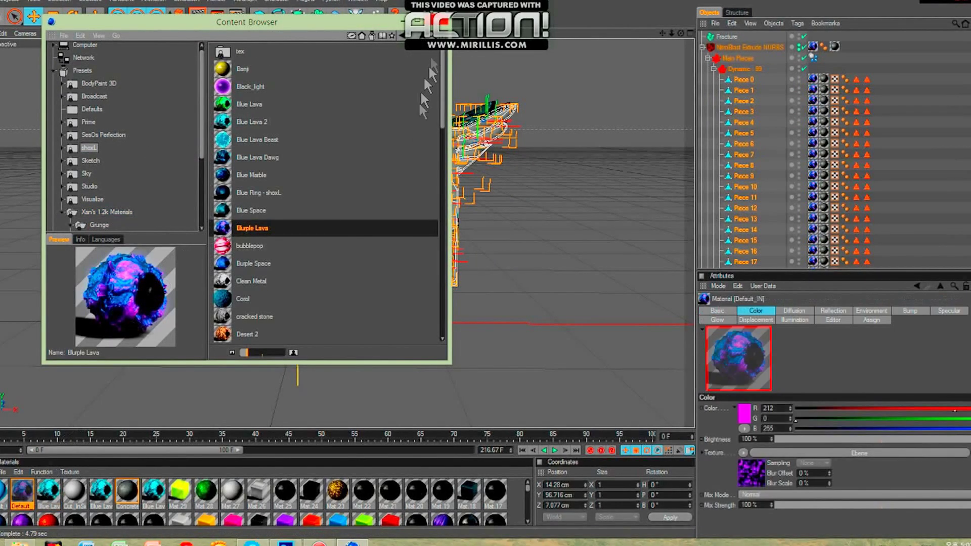
left_click(442, 22)
Step: Move the selected NitroBlast pieces into the Fracture object and delete the leftover NitroBlast group
left_click_drag(724, 38, 724, 38)
left_click(702, 37)
left_click(711, 49)
key("Delete")
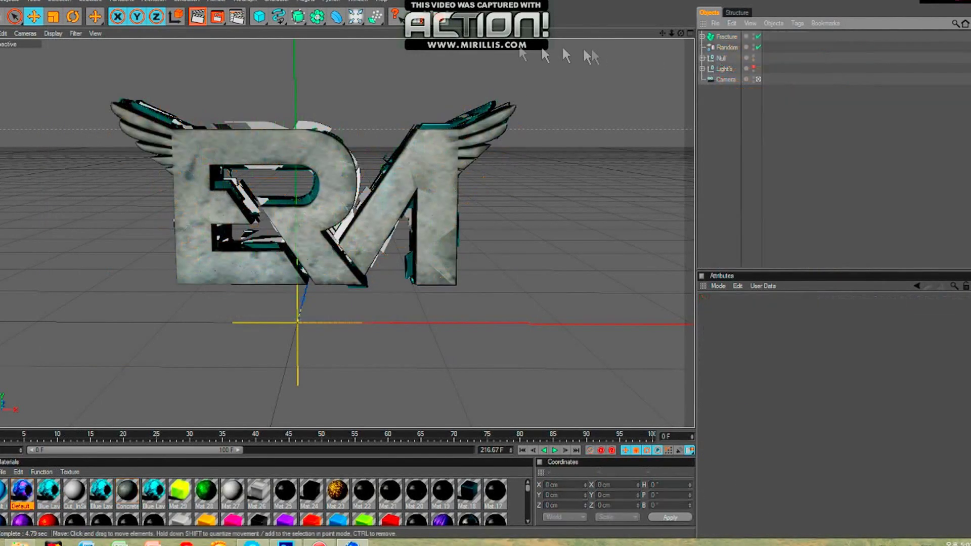
Step: Add a second Random effector to the Fracture object containing the concrete and Blurple Lava pieces
left_click(245, 1)
left_click(710, 38)
left_click(245, 2)
mouse_move(270, 18)
left_click(327, 82)
Step: Reduce the new Random effector's strength and set position to 68, 60, 50 cm and rotation to 82°, -209°, 93°
left_click_drag(784, 333, 784, 333)
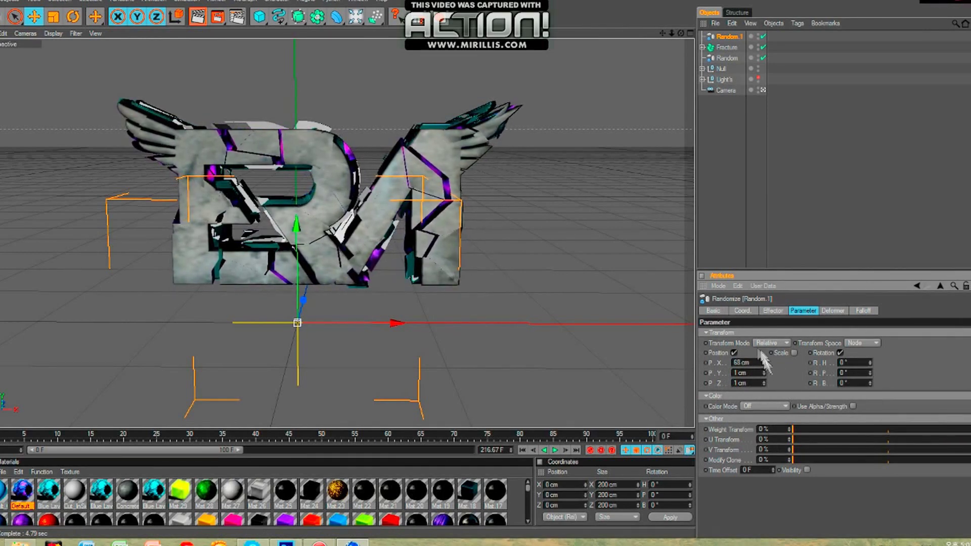
left_click_drag(764, 383, 766, 399)
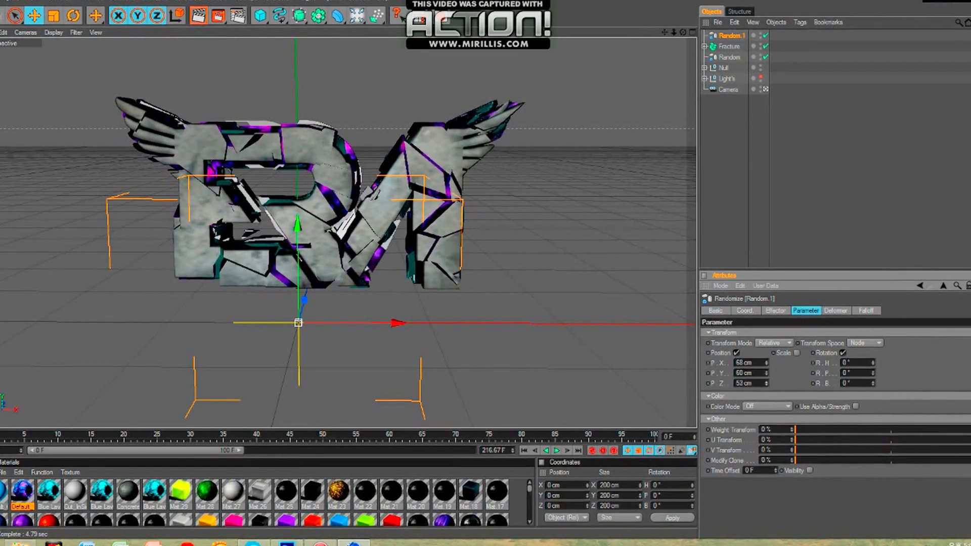
left_click_drag(870, 363, 929, 379)
Step: Set the render output file name to eRa in the render settings
key("ctrl+b")
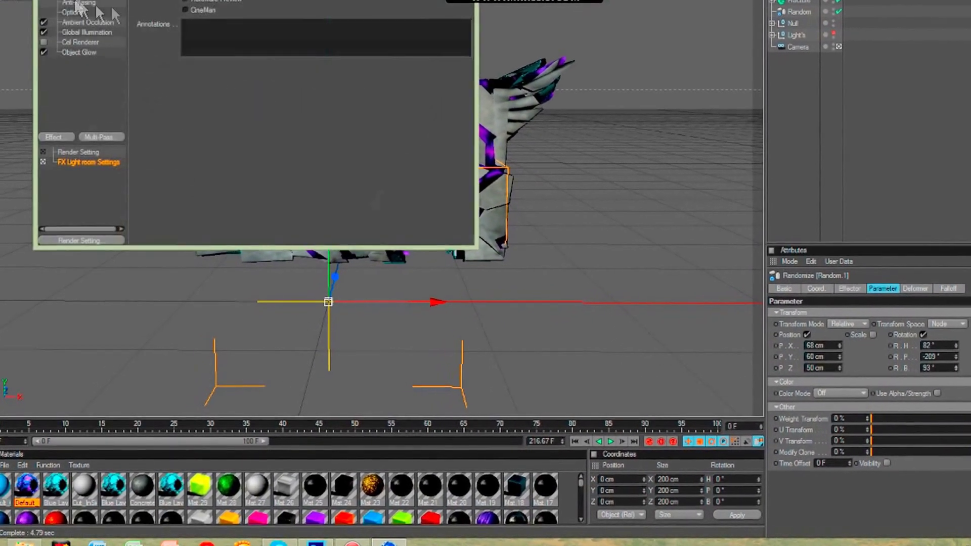
left_click(73, 42)
left_click(468, 62)
type("eRa")
key("Return")
Step: Set the render output size to 1920 by 1080 and close the render settings
left_click(26, 32)
left_click_drag(168, 47, 115, 59)
type("1920")
left_click_drag(181, 57, 65, 53)
type("1080")
left_click(416, 3)
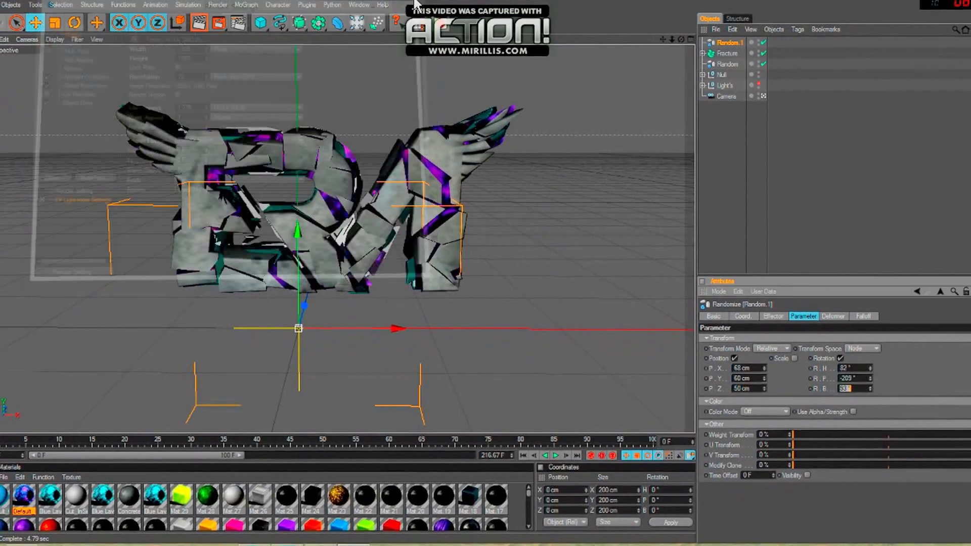
Step: Render the active view to preview the shattered logo
left_click(208, 24)
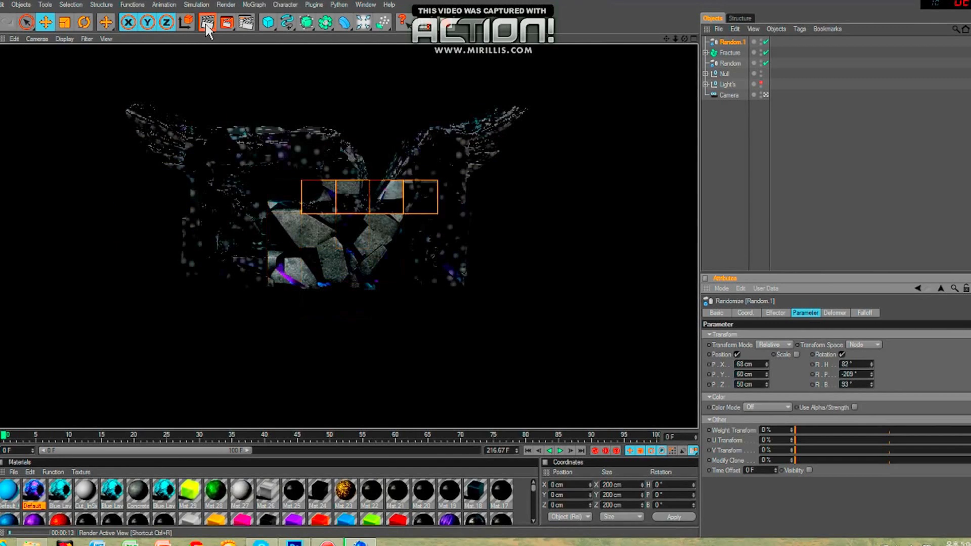
left_click(743, 193)
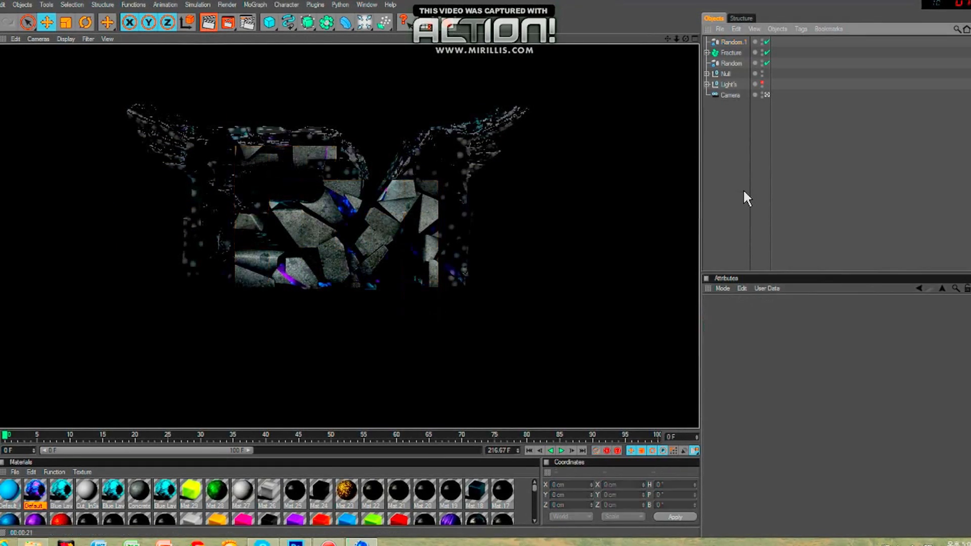
Step: Merge the eRa logo paths into the scene, accepting the import settings
left_click(1, 5)
left_click(20, 26)
double_click(85, 88)
left_click(74, 183)
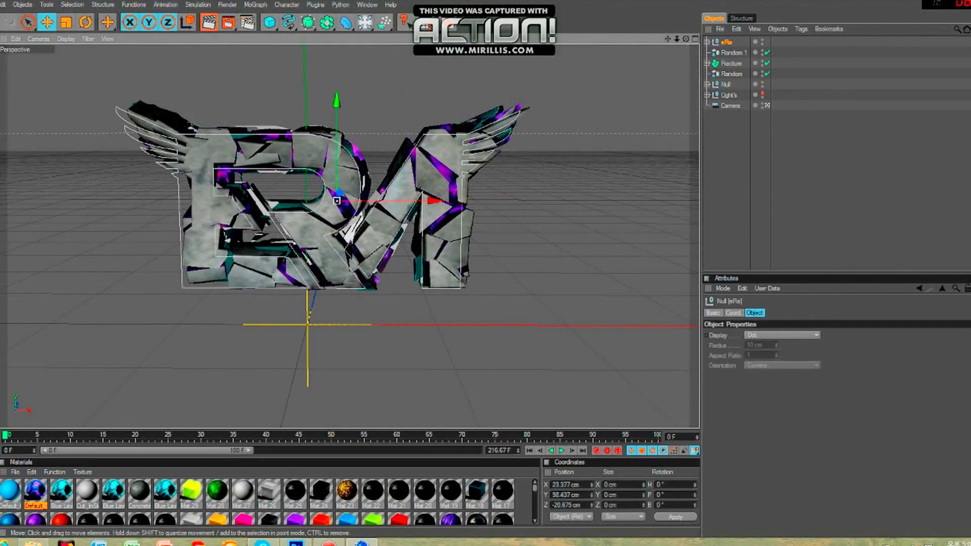
Step: Extrude the imported Path 2 with an Extrude NURBS object and delete the emptied eRa null
left_click_drag(310, 29, 421, 39)
left_click(706, 54)
right_click(738, 66)
left_click_drag(750, 75, 736, 65)
left_click(899, 131)
left_click(726, 53)
left_click_drag(735, 64, 729, 38)
left_click(727, 73)
key("Delete")
Step: Extrude Path 1 with a second Extrude NURBS object
left_click_drag(308, 25, 419, 41)
left_click_drag(733, 54, 728, 43)
left_click(742, 42)
Step: Give the Path 2 extrusion Fillet Cap start and end caps with a 1 cm start radius
left_click(740, 63)
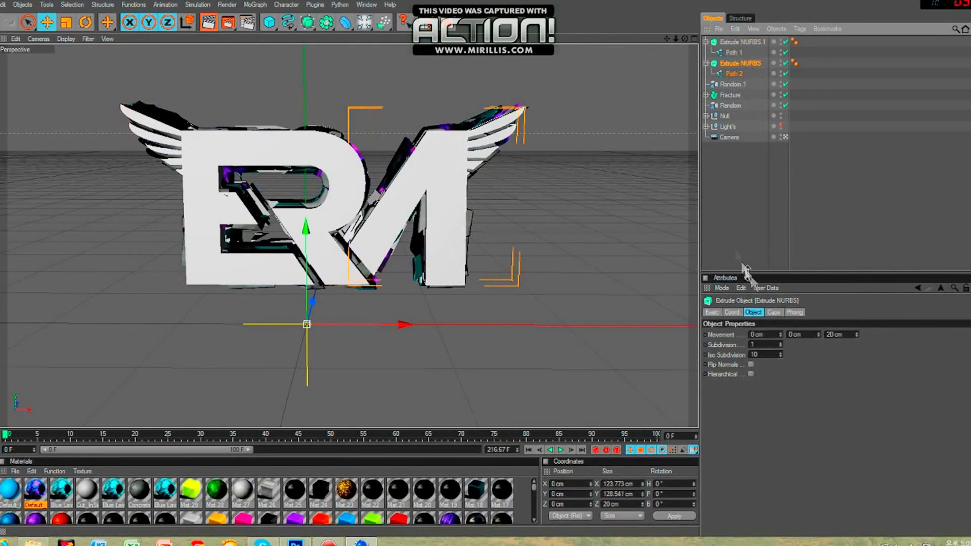
left_click(773, 312)
left_click(782, 334)
left_click(775, 378)
left_click(761, 405)
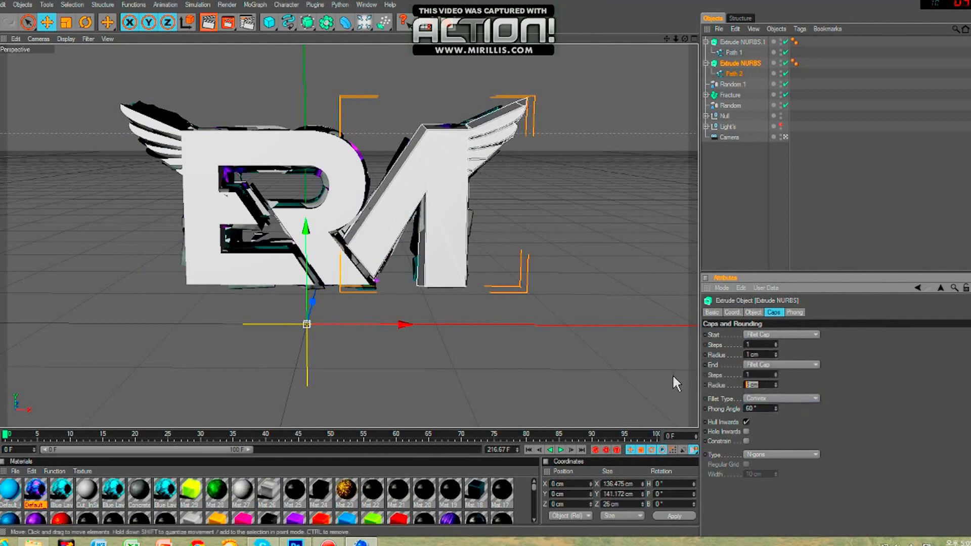
Step: Give the Path 1 extrusion Fillet Cap start and end caps, each with a 1 cm radius
left_click(733, 53)
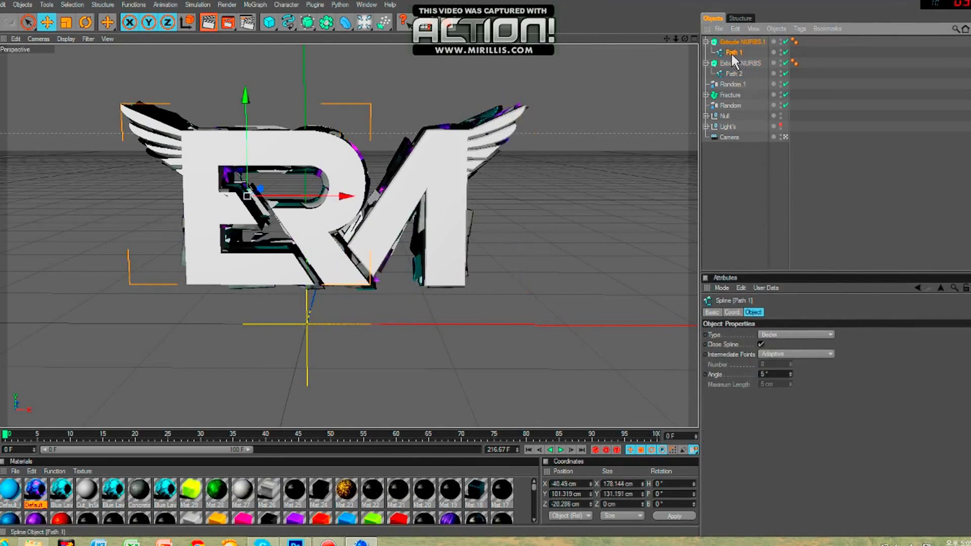
left_click(740, 312)
left_click(741, 42)
left_click(777, 312)
left_click(780, 334)
left_click(776, 378)
left_click(774, 365)
left_click(767, 406)
double_click(764, 376)
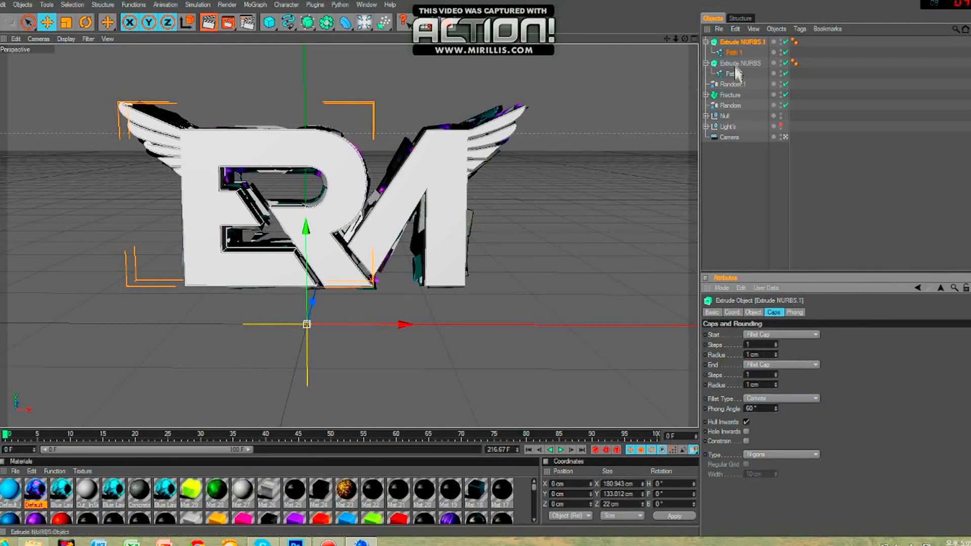
Step: Group both Extrude NURBS objects under a null and apply the Blue Lava Dawg preset material to it
left_click(740, 64, "ctrl")
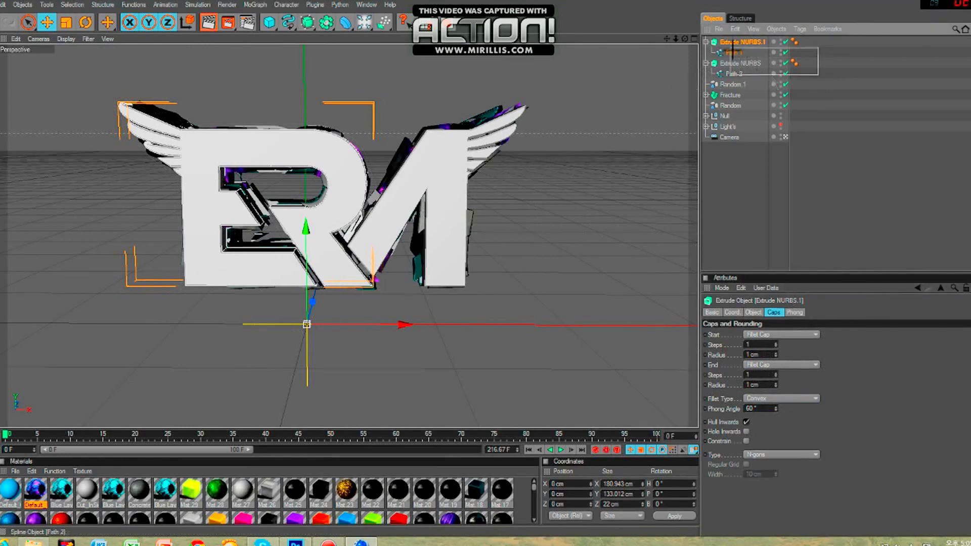
key("alt+g")
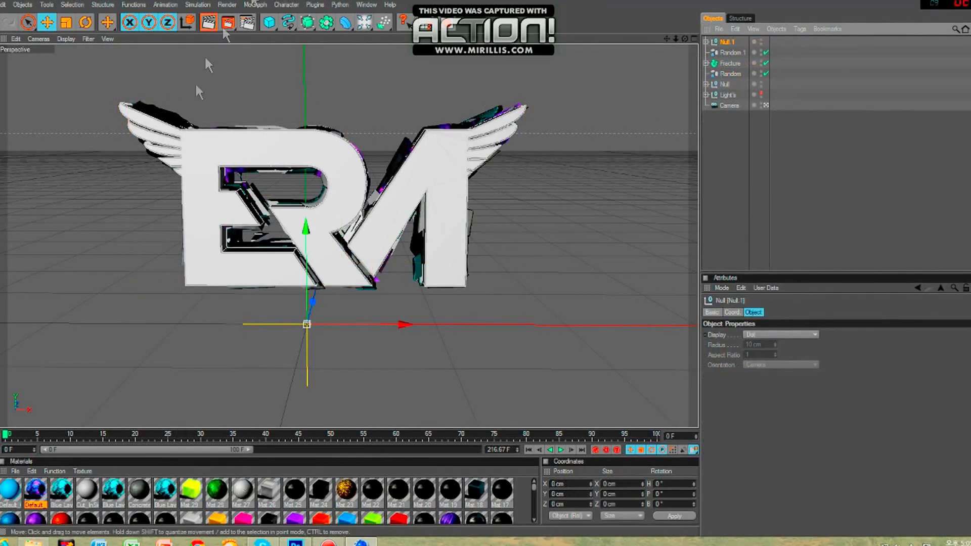
left_click(367, 5)
left_click(387, 97)
left_click(255, 162)
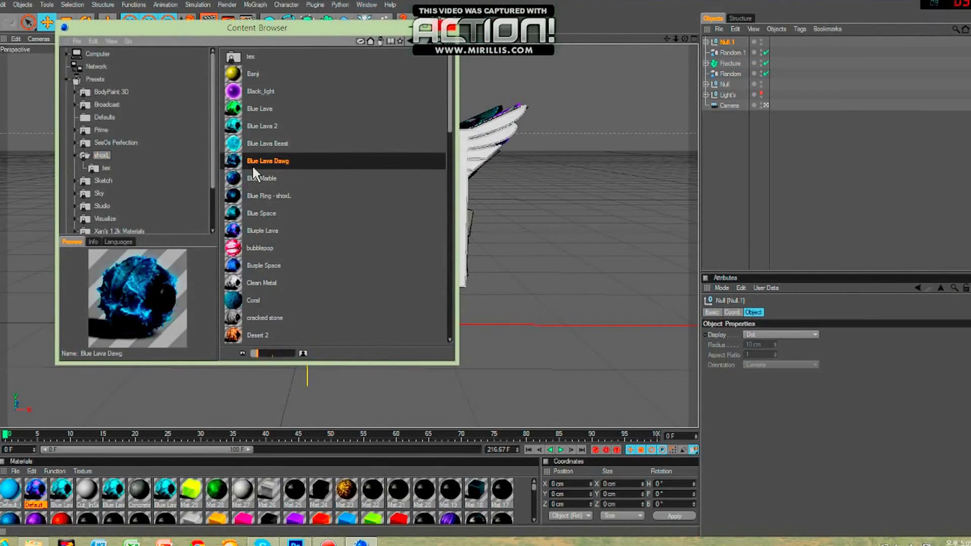
double_click(256, 164)
left_click(448, 27)
left_click_drag(11, 490, 730, 43)
Step: Move the new null about 32 cm along Z and render the logo to the Picture Viewer
left_click_drag(314, 311, 315, 295)
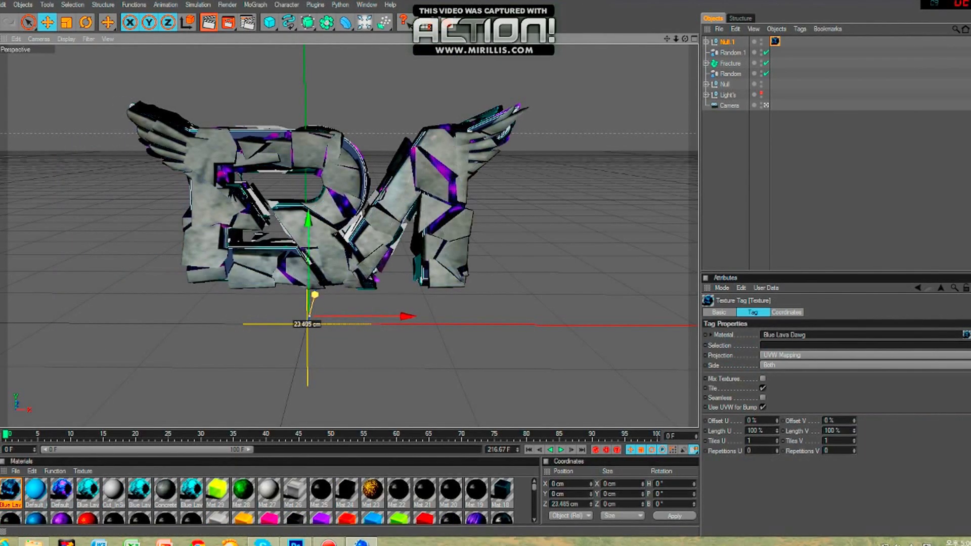
left_click(213, 25)
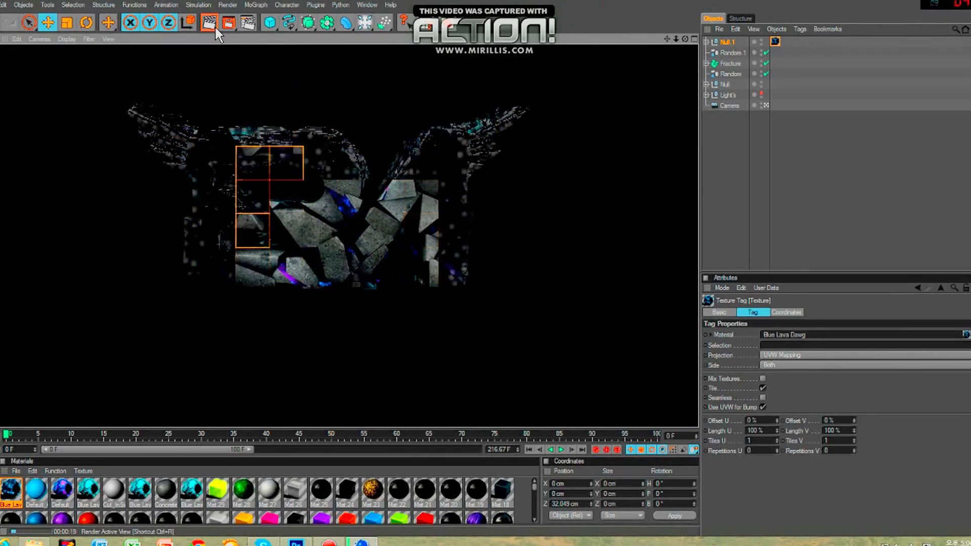
left_click(245, 23)
left_click(75, 37)
left_click(429, 1)
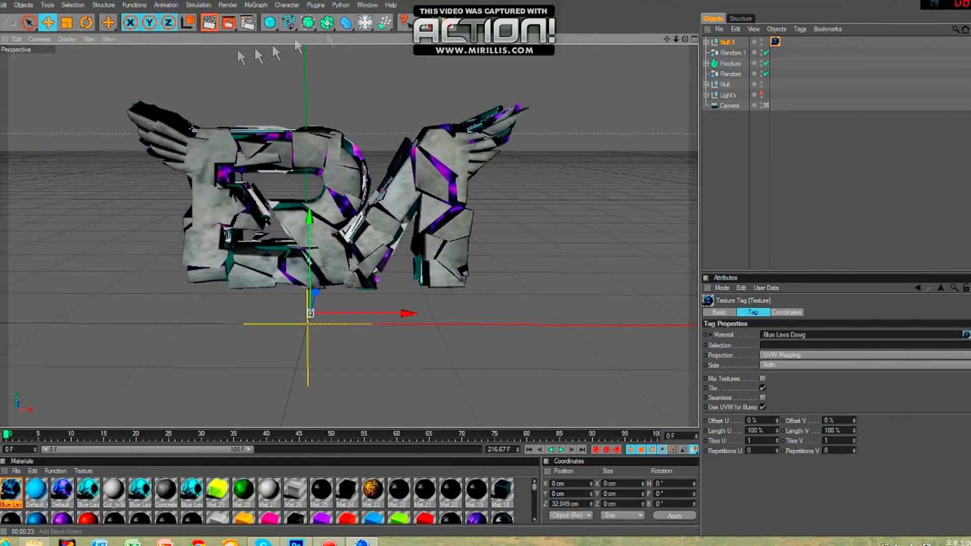
left_click(230, 25)
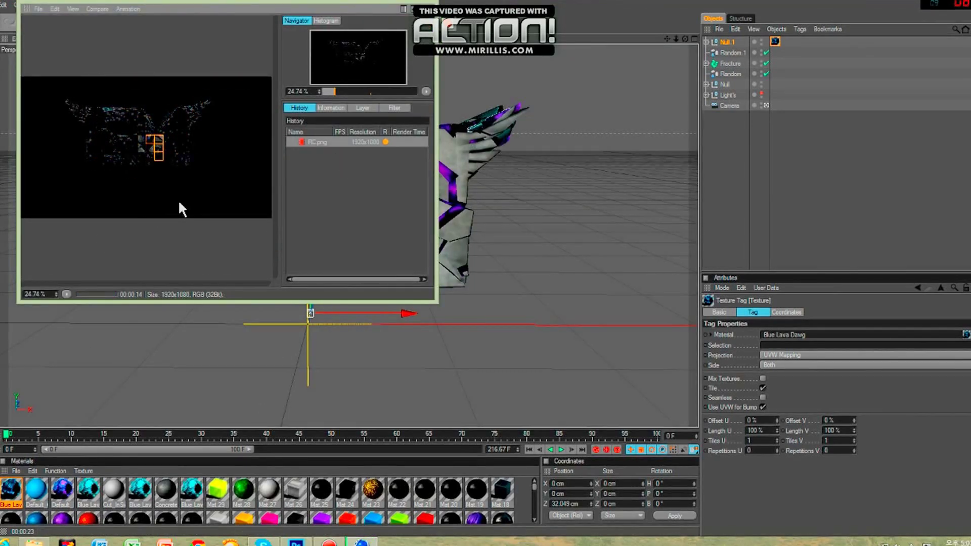
Step: Switch to Skype, send the contact a reply about the link, and close the chat window
left_click(263, 542)
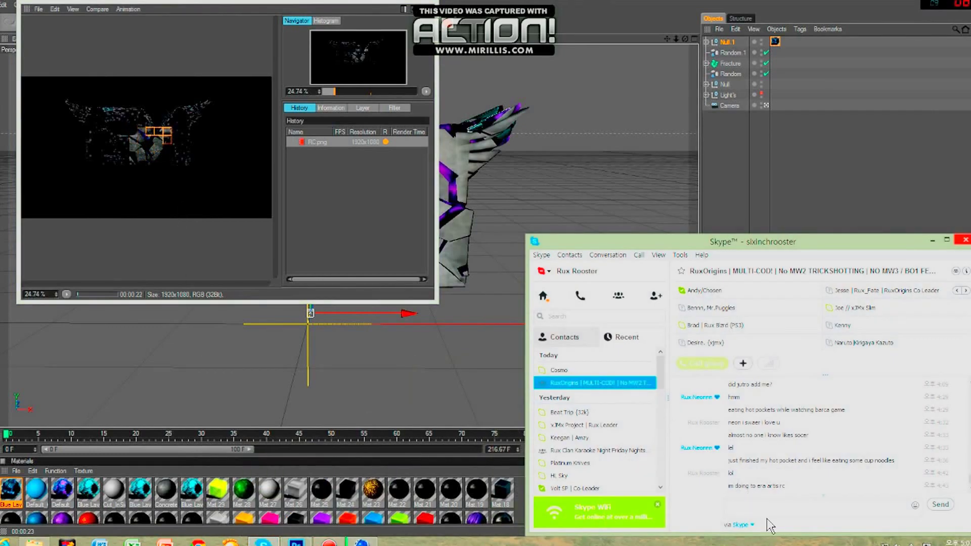
left_click(965, 241)
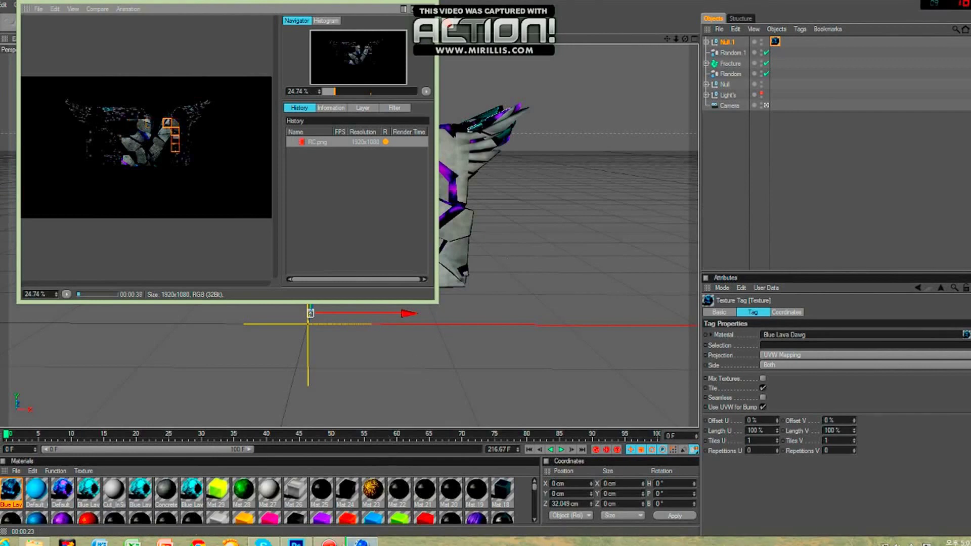
left_click(263, 542)
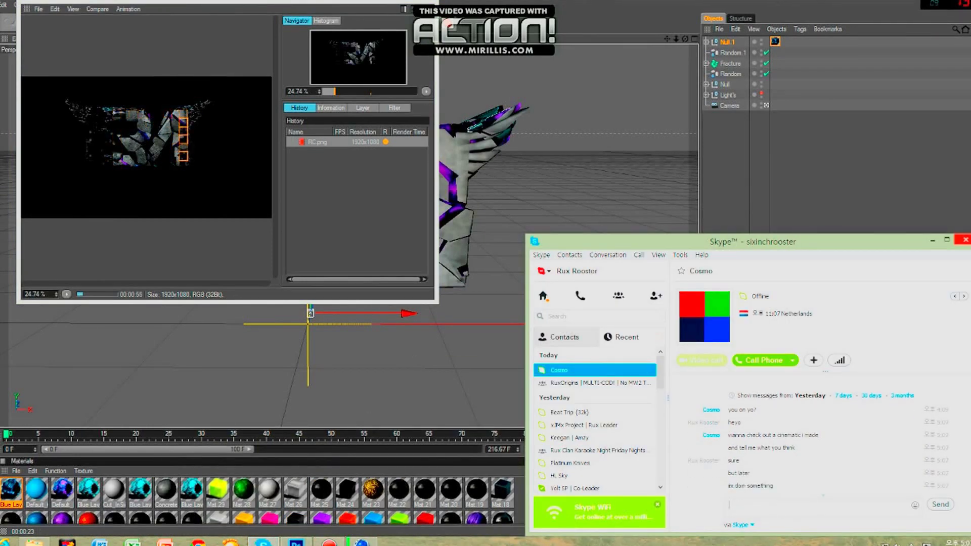
type("e the link")
key("Return")
left_click(965, 240)
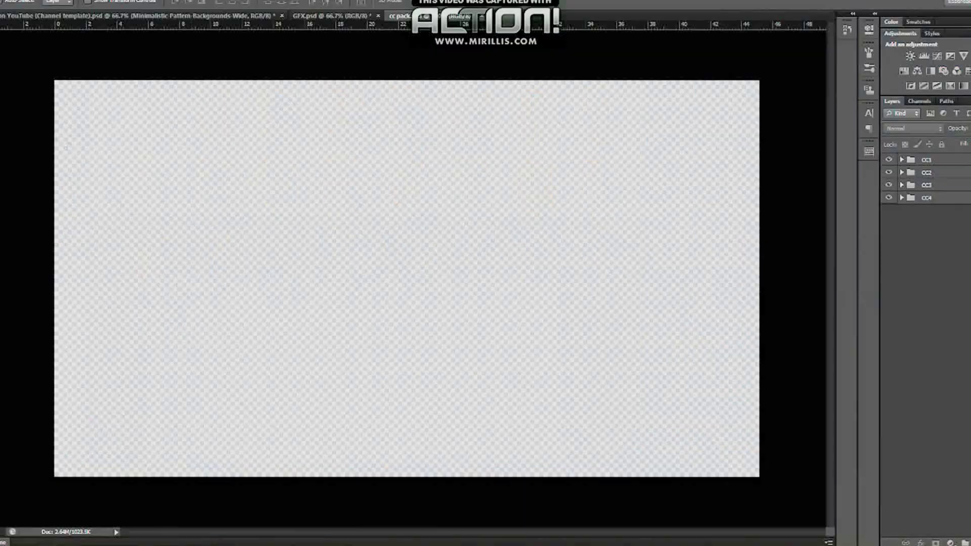
Step: Switch to Photoshop, open the RC.png render and bring the logo into the YouTube channel template
left_click(4, 1)
left_click(20, 10)
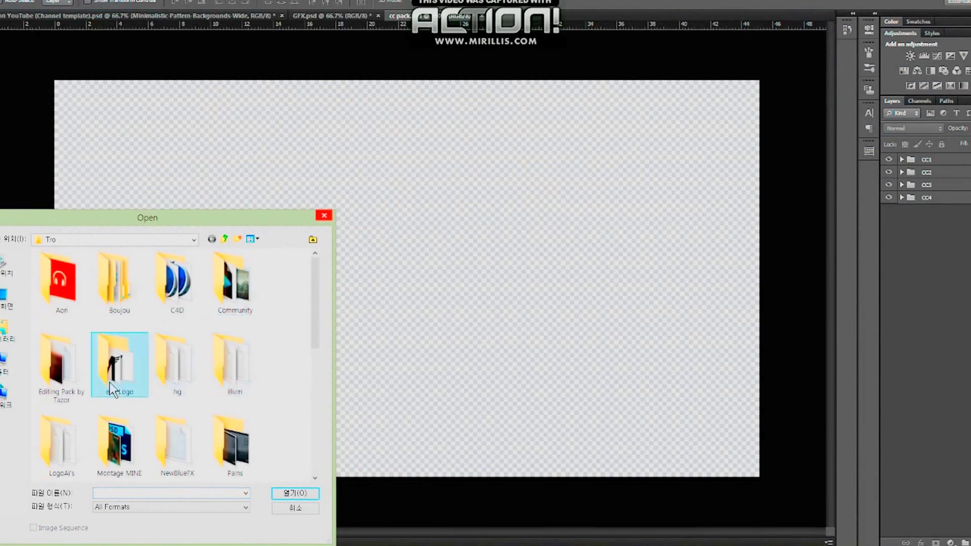
double_click(112, 387)
double_click(179, 283)
left_click_drag(456, 262, 434, 288)
Step: Scale the logo down proportionally and position it between the two middle guides of the channel template
key("ctrl+t")
left_click_drag(562, 180, 462, 230, "shift")
left_click_drag(413, 284, 472, 247)
left_click_drag(374, 194, 375, 209)
key("ctrl+z")
left_click_drag(521, 195, 490, 208, "shift")
left_click_drag(440, 260, 462, 254)
key("Return")
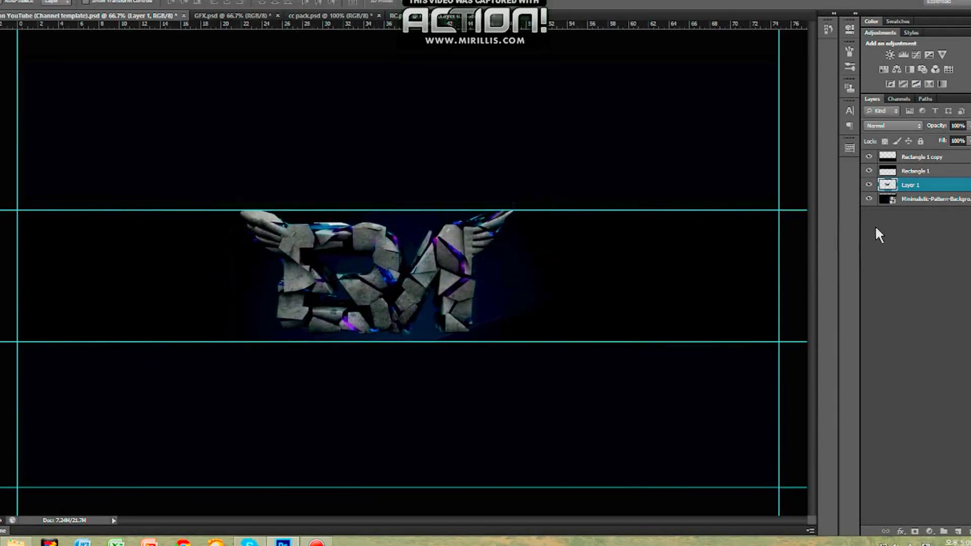
Step: Duplicate the logo layer, enlarge the copy to about 137% and move it to the right of the original
key("ctrl+j")
left_click_drag(520, 201, 621, 147)
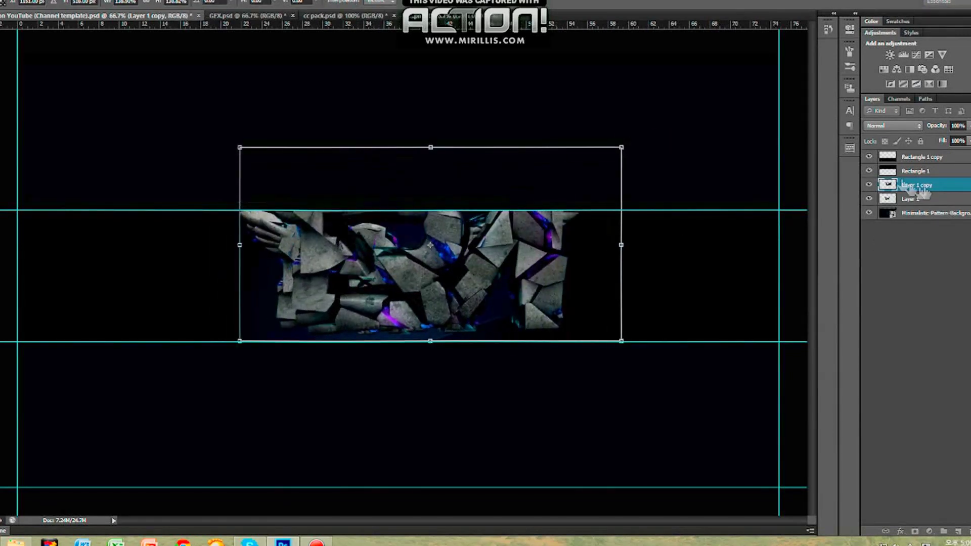
left_click_drag(573, 260, 728, 271)
key("Return")
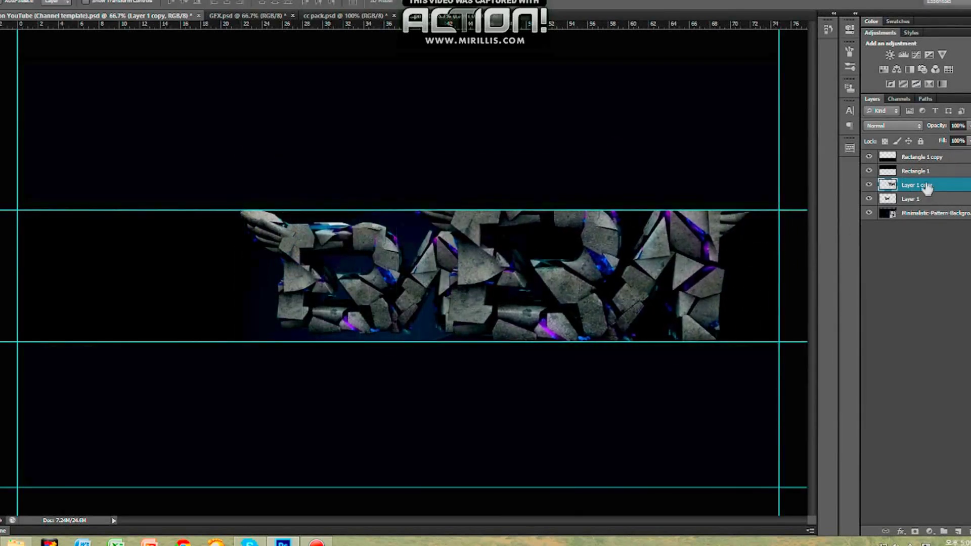
Step: Duplicate the enlarged logo behind the original and shift that copy to the left end of the banner
left_click_drag(931, 189, 933, 212)
key("ctrl+t")
left_click_drag(660, 241, 236, 254)
key("Return")
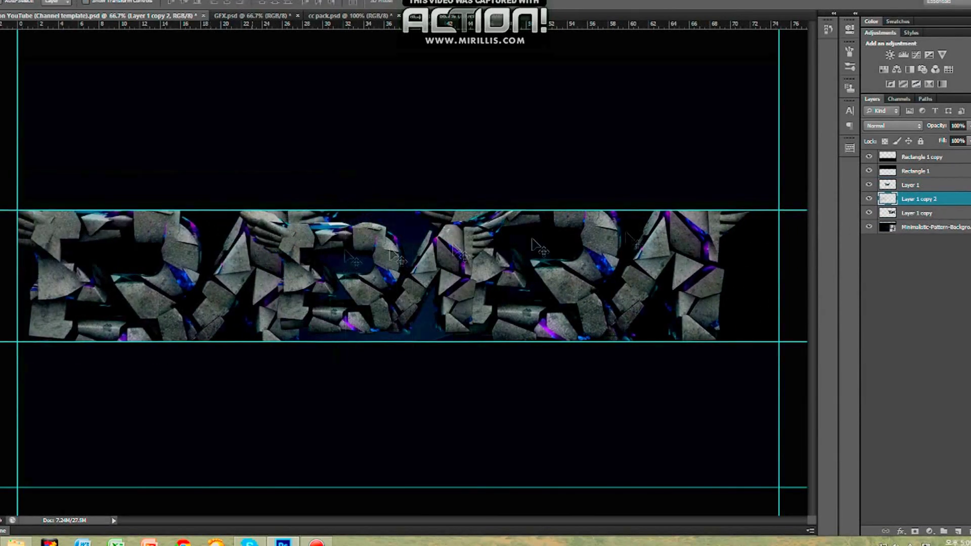
Step: Lower both enlarged logo copies to 14% opacity and merge them into one layer
mouse_move(932, 142)
left_mouse_down()
mouse_move(923, 142)
mouse_move(931, 140)
left_mouse_up()
left_click(932, 213)
left_click(941, 200, "shift")
right_click(940, 212)
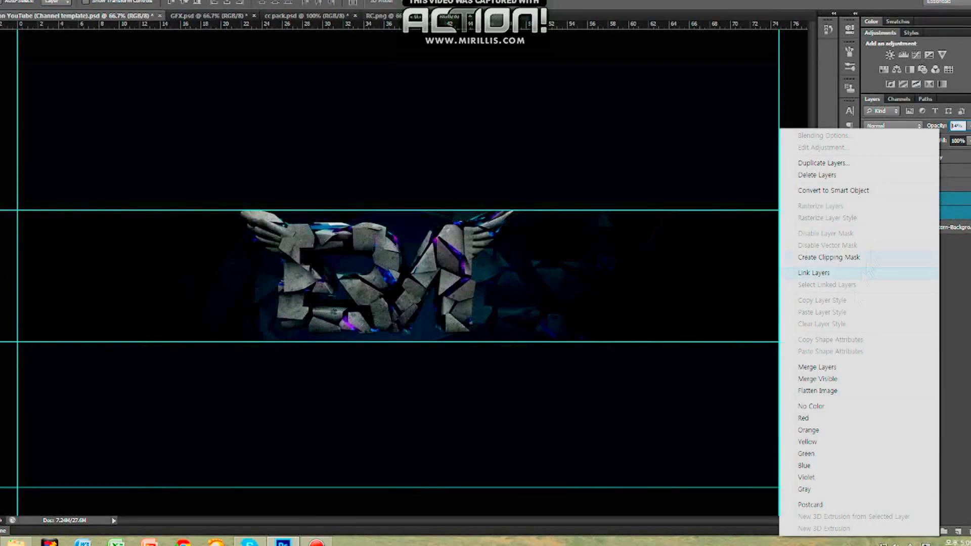
left_click(855, 367)
Step: Enlarge the main logo slightly so it fills the height of the banner band between the guides
key("ctrl+t")
left_click_drag(516, 199, 603, 163)
left_click_drag(238, 341, 205, 362)
left_click_drag(364, 268, 364, 283)
left_click_drag(600, 174, 520, 218, "shift")
left_click_drag(487, 249, 518, 228)
key("Return")
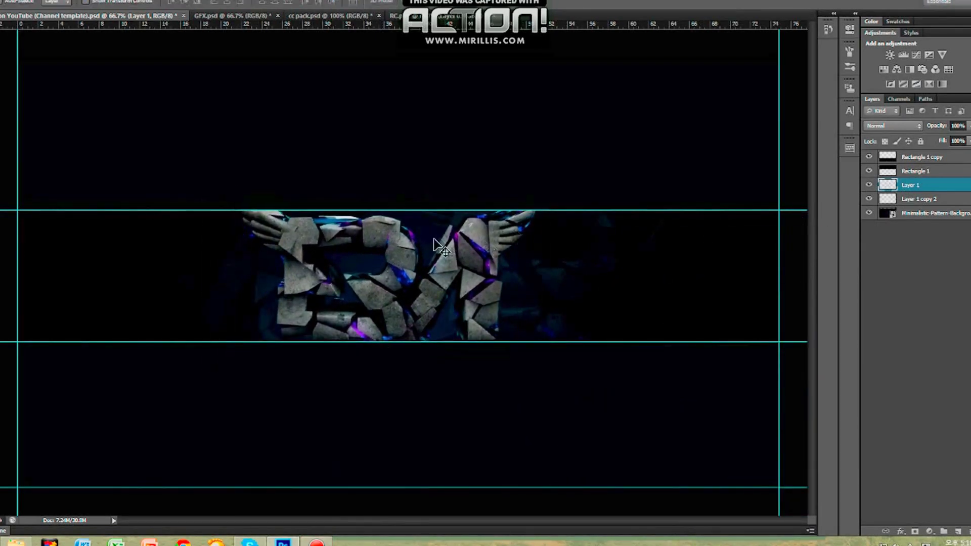
Step: Copy the CC1 color correction group from cc pack.psd into the channel template and close RC.png
left_click(329, 16)
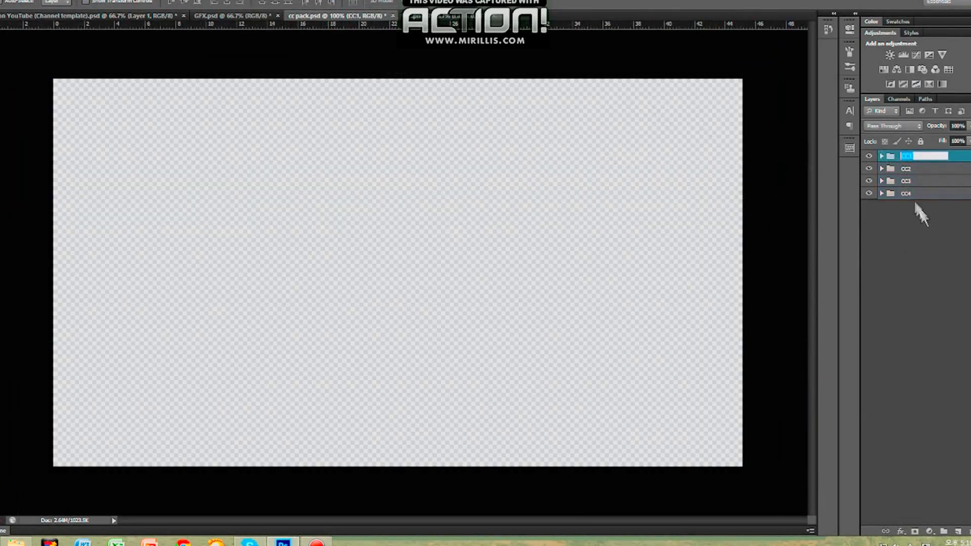
left_click_drag(904, 176, 46, 19)
left_click(890, 169)
left_click(891, 169)
left_click(430, 16)
key("ctrl+w")
Step: Try adding the Bubbles and Grunge overlay stocks from GFX.psd to the channel template
left_click(233, 17)
left_click(882, 157)
left_click(870, 169)
left_click(869, 169)
left_click(870, 183)
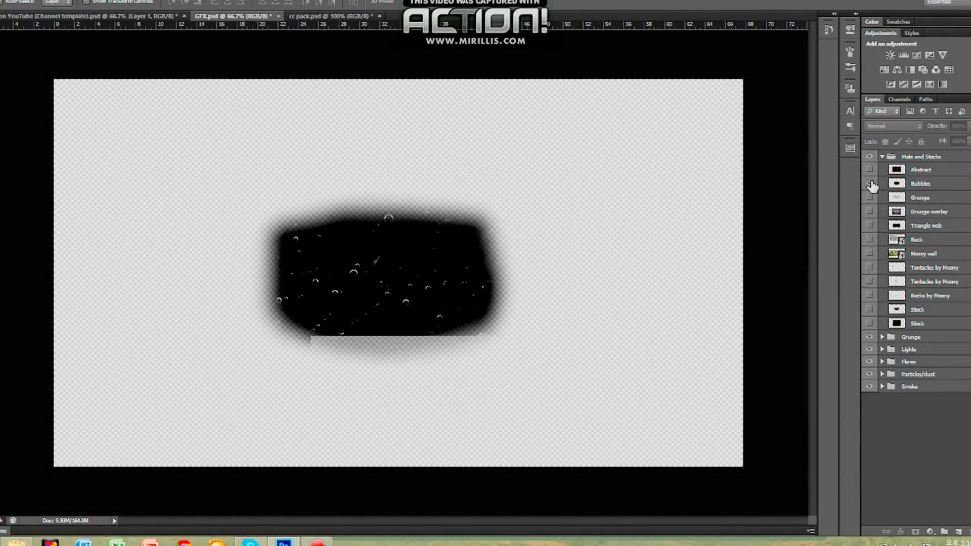
left_click_drag(917, 185, 93, 21)
left_click(273, 18)
left_click_drag(922, 213, 3, 21)
left_click(320, 543)
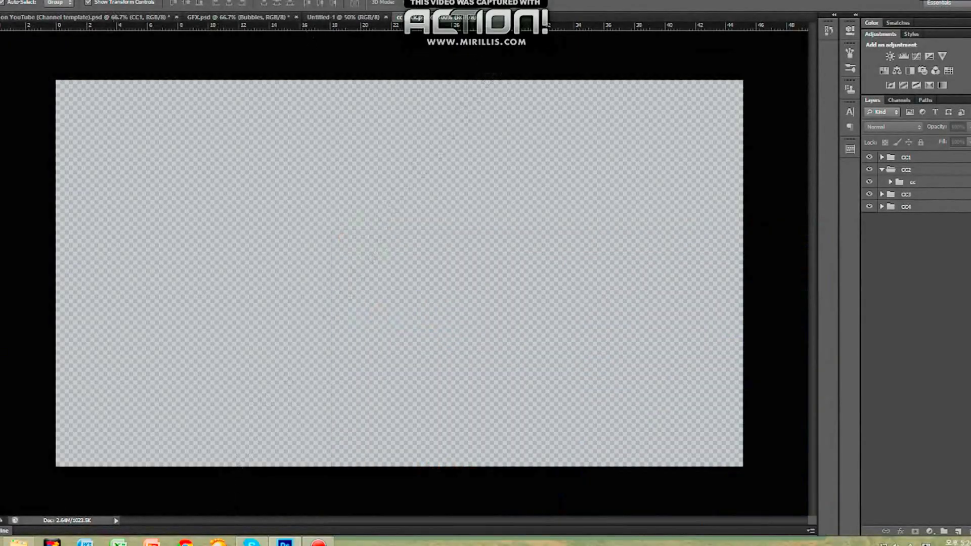
left_click(6, 4)
left_click(5, 10)
scroll(171, 393, "down", 5)
double_click(81, 378)
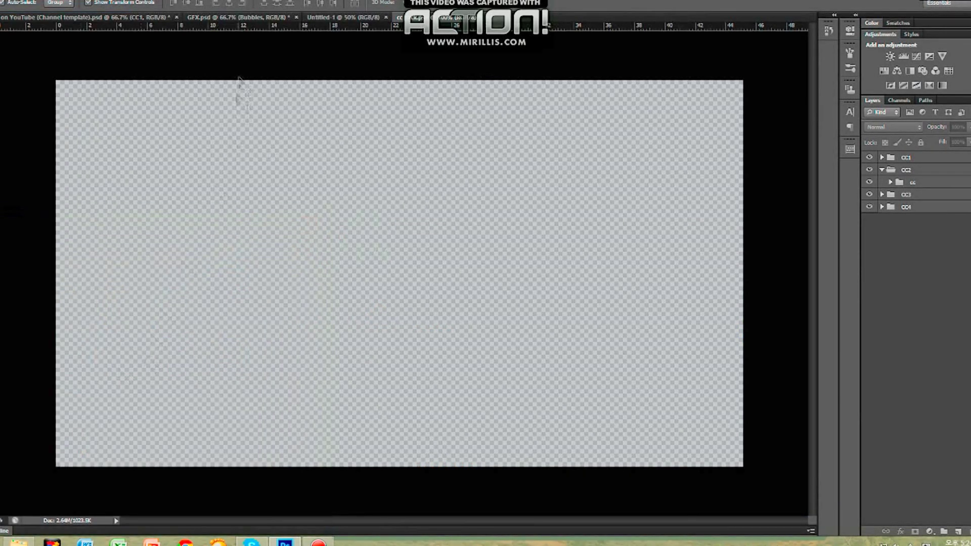
Step: Close cc pack.psd and compare the channel template with the CC1 group hidden and shown
left_click(491, 20)
left_click(478, 198)
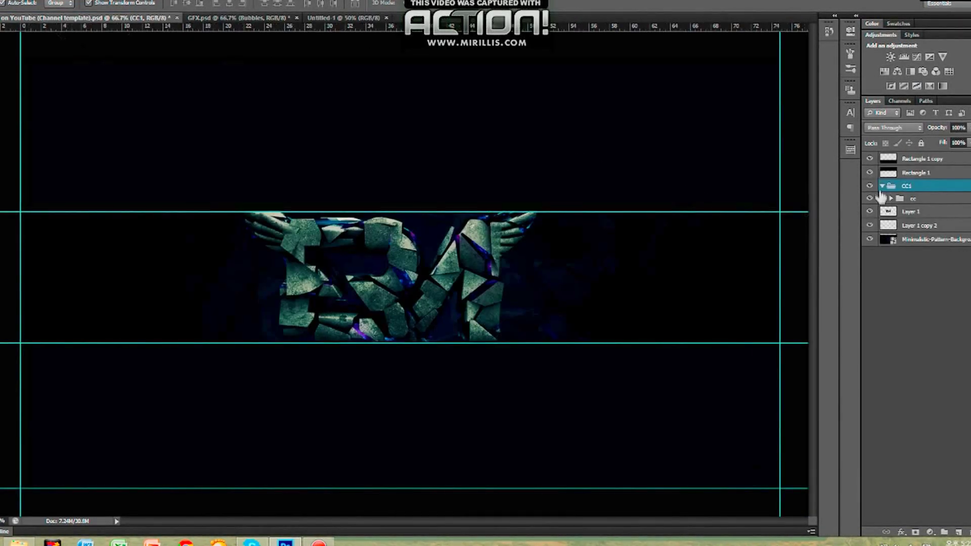
left_click(883, 186)
left_click(870, 186)
left_click(870, 186)
Step: Open the CC Pack document containing the numbered color correction groups
left_click(7, 4)
left_click(14, 9)
scroll(113, 405, "down", 5)
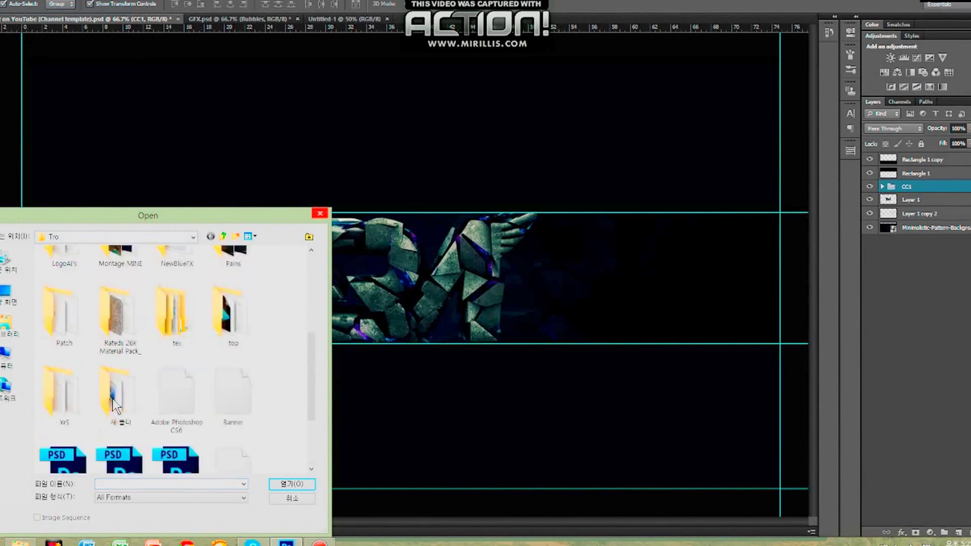
double_click(68, 367)
scroll(916, 339, "up", 5)
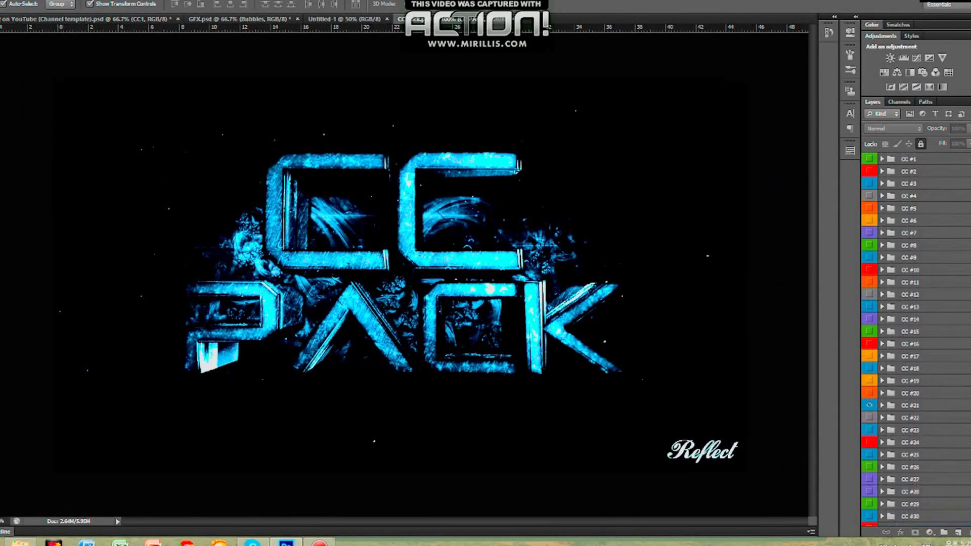
Step: Preview color corrections CC #1 through CC #9, CC #13 and CC #18 one at a time on the sample image
left_click(871, 160)
left_click(870, 172)
left_click(871, 172)
left_click(871, 184)
left_click(871, 184)
left_click(871, 195)
left_click(871, 196)
left_click(871, 208)
left_click(871, 208)
left_click(871, 221)
left_click(871, 221)
left_click(872, 233)
left_click(870, 233)
left_click(870, 246)
left_click(870, 246)
left_click(871, 258)
left_click(870, 258)
left_click(871, 307)
left_click(870, 307)
left_click(870, 369)
scroll(869, 369, "down", 3)
left_click(870, 284)
Step: Compare the sample image with CC #21 on and off and inspect the adjustment layers inside the group
left_click(870, 320)
left_click(870, 320)
left_click(870, 320)
left_click(881, 320)
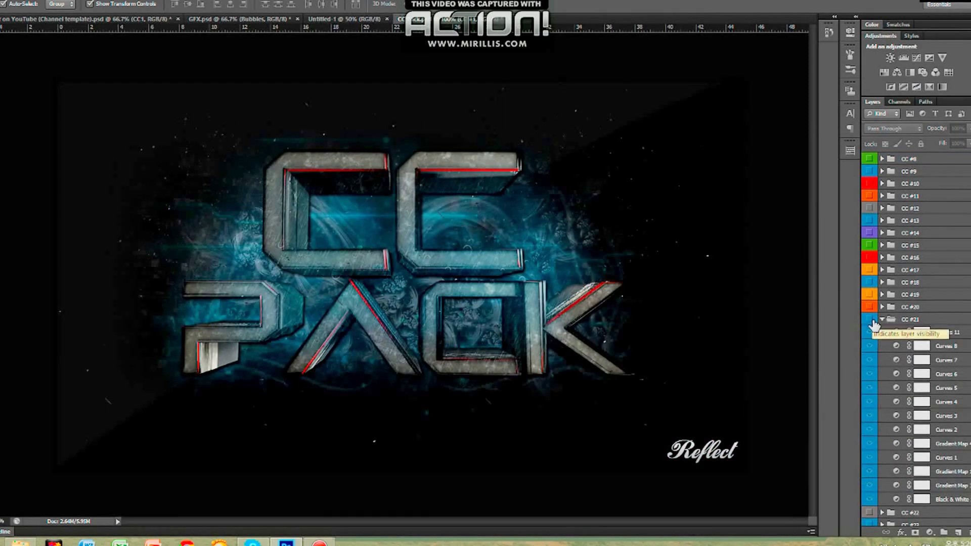
left_click(872, 321)
left_click(882, 320)
Step: Try to bring the CC #21 group into the channel template, temporarily hiding the CC PACK sample layer
scroll(883, 323, "down", 3)
left_click(871, 519)
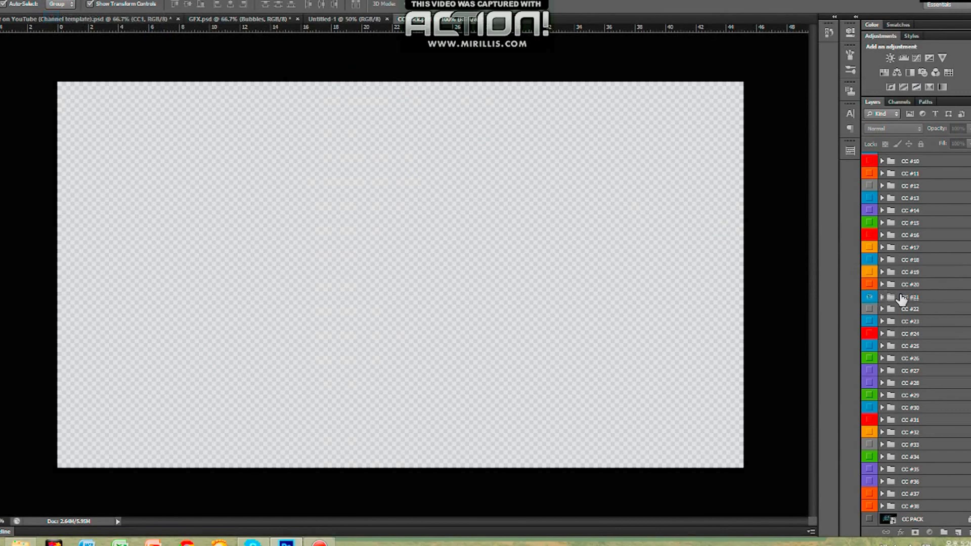
left_click(902, 299)
left_click(869, 519)
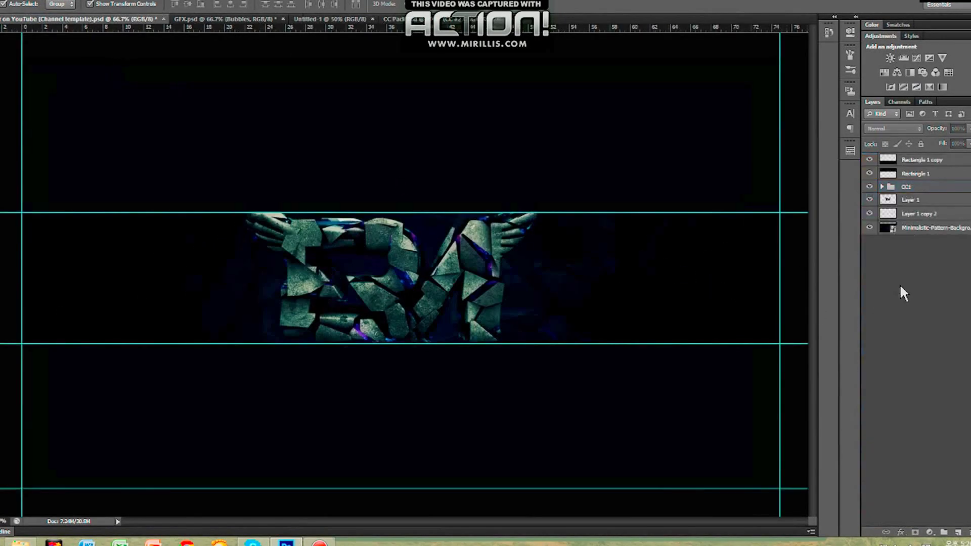
right_click(900, 285)
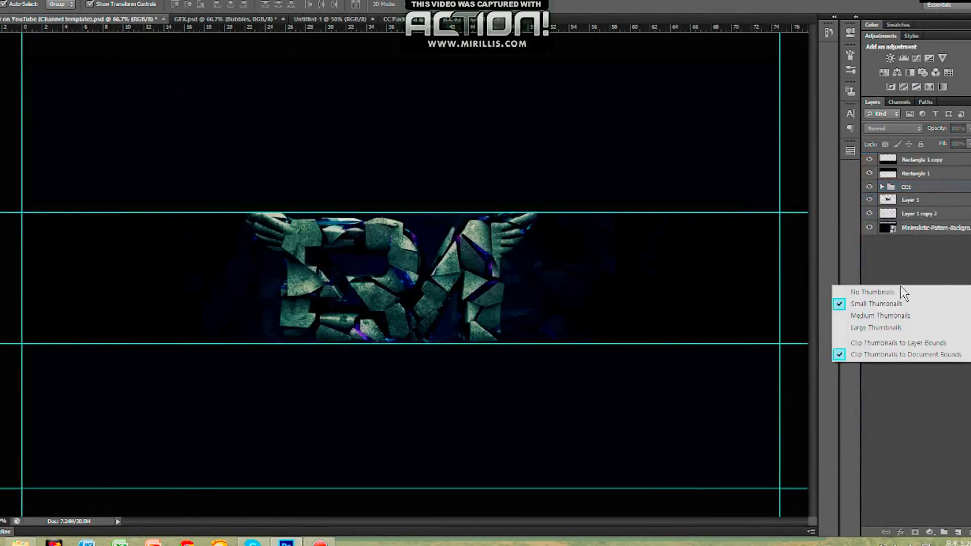
left_click(890, 303)
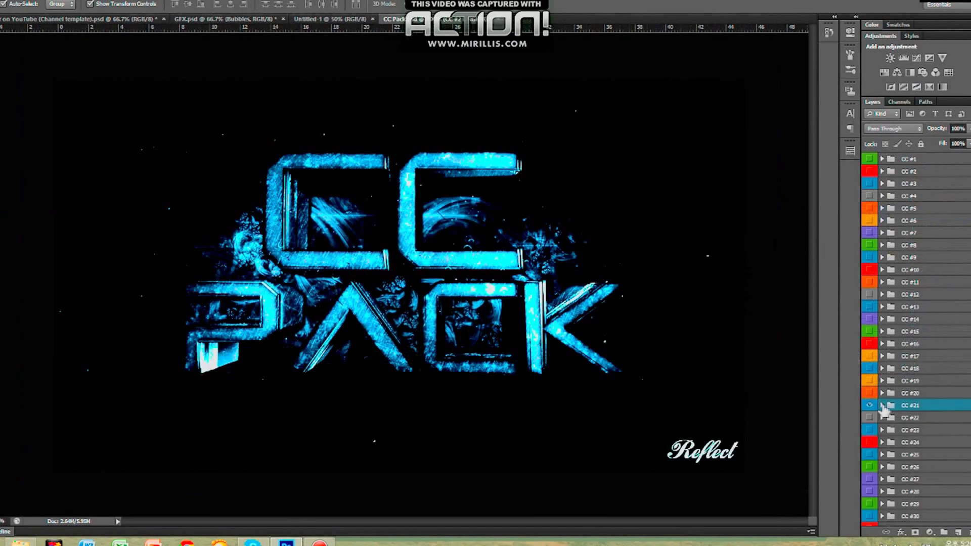
Step: Preview CC #20, #23, #3, #24, #26, #8, #6 and #15 on the sample image, finishing with CC #21 visible
left_click(873, 406)
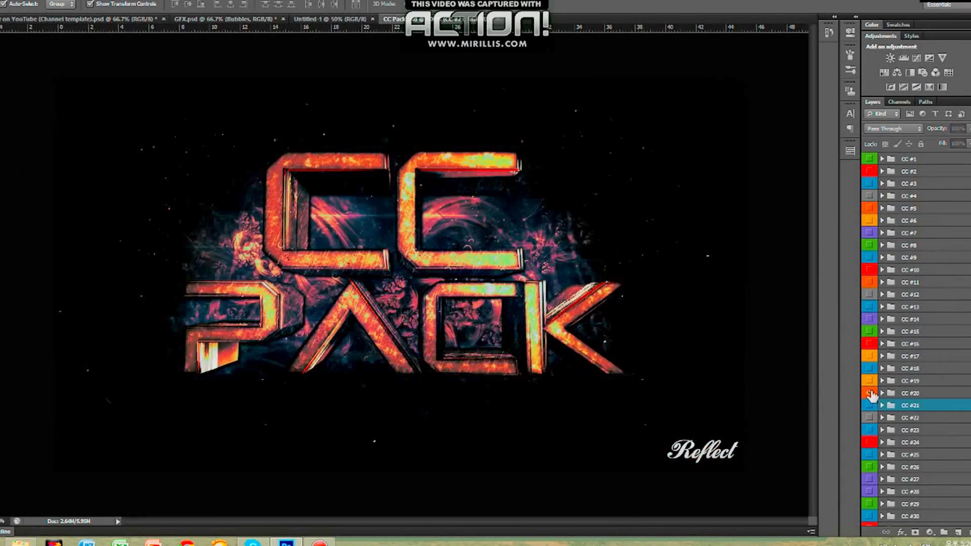
left_click(870, 394)
left_click(871, 405)
left_click(870, 405)
left_click(870, 405)
left_click(870, 431)
left_click(869, 431)
left_click(871, 183)
left_click(871, 184)
left_click(871, 444)
left_click(871, 443)
left_click(871, 467)
left_click(871, 467)
left_click(870, 244)
left_click(870, 244)
left_click(873, 221)
left_click(872, 221)
left_click(869, 331)
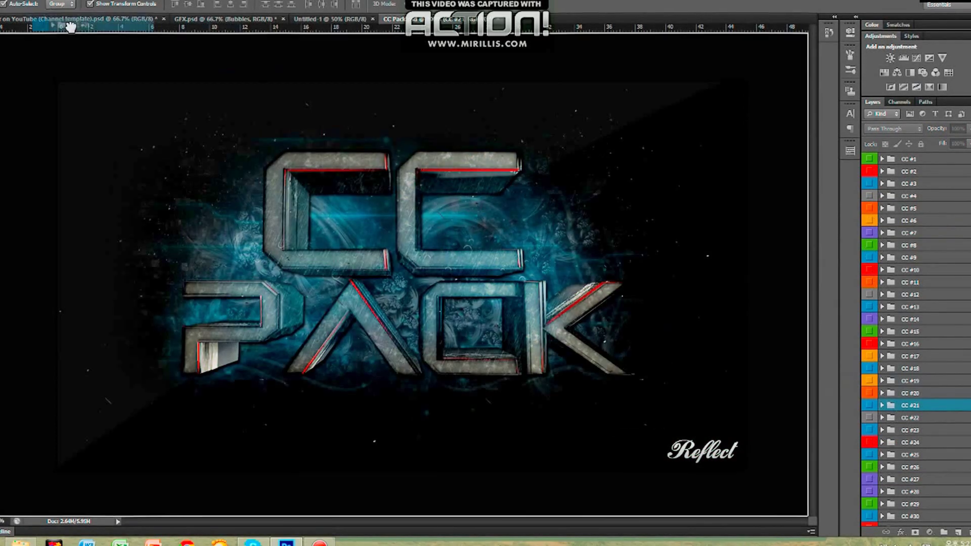
left_click(869, 405)
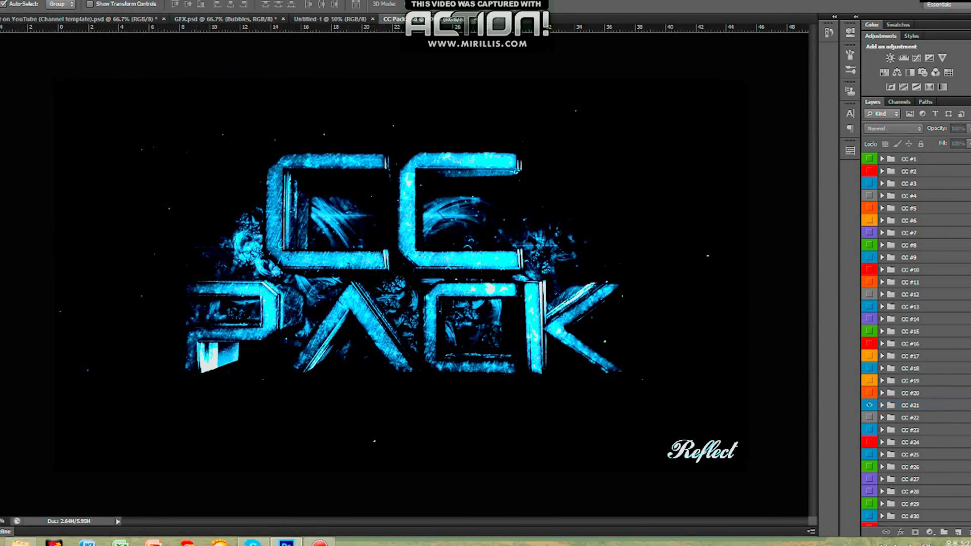
Step: Bring the CC #21 colour correction group into the channel template and soften its effect on the banner
left_click(473, 193)
left_click(904, 407)
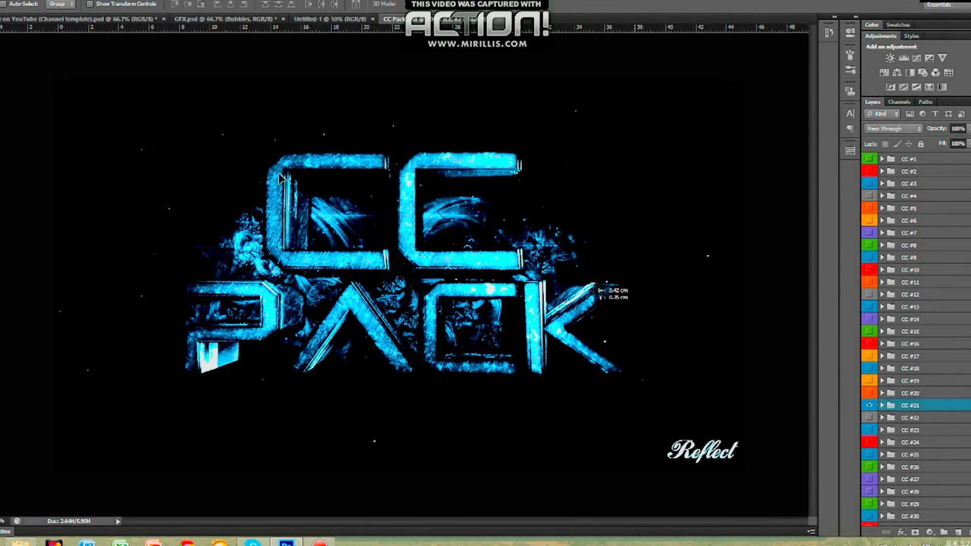
left_click_drag(112, 21, 506, 263)
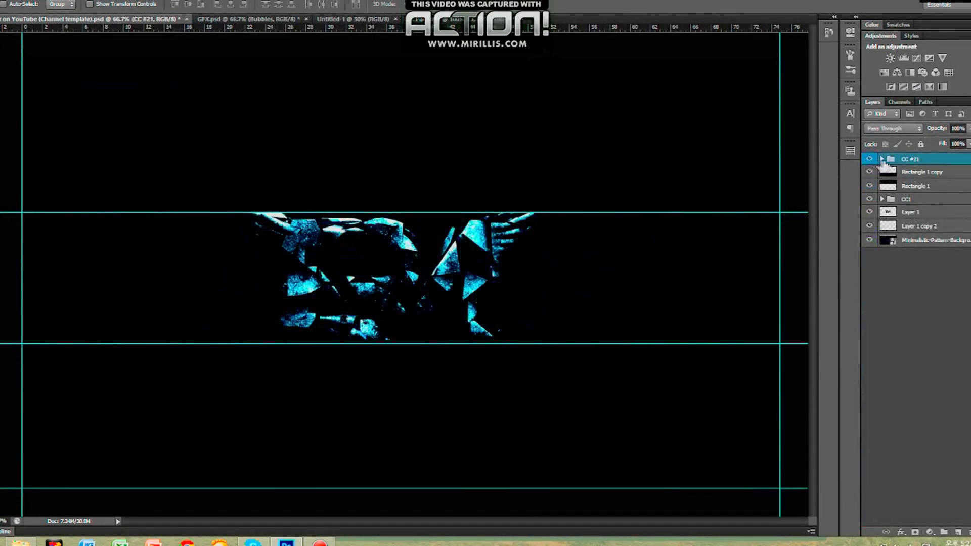
mouse_move(935, 145)
left_mouse_down()
mouse_move(946, 145)
mouse_move(924, 143)
left_mouse_up()
left_click(892, 319)
Step: Bring the Bubbles layer from GFX.psd into the template in Screen mode and place it left of the logo, beneath the rectangle layers
left_click(264, 22)
left_click_drag(354, 294, 256, 293)
left_click(885, 130)
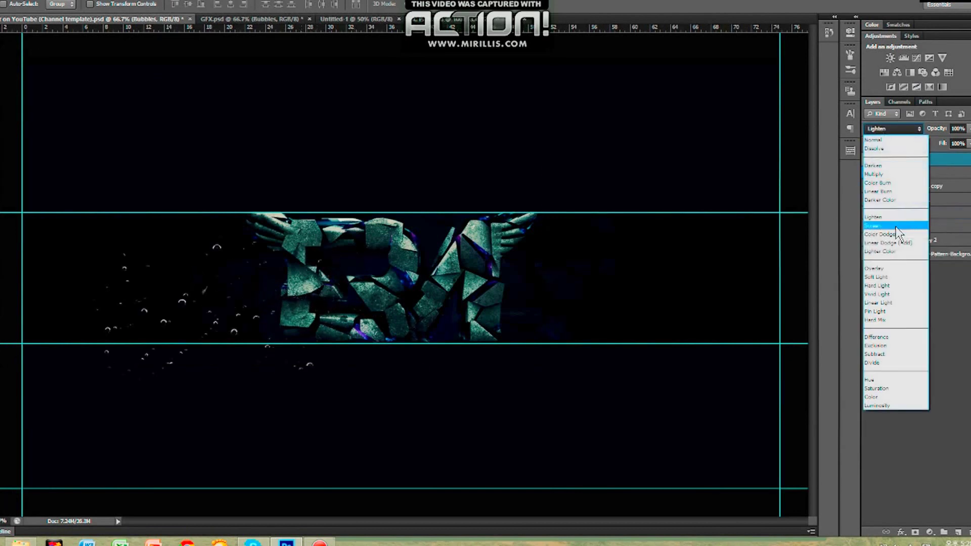
left_click(898, 226)
left_click_drag(180, 280, 83, 260)
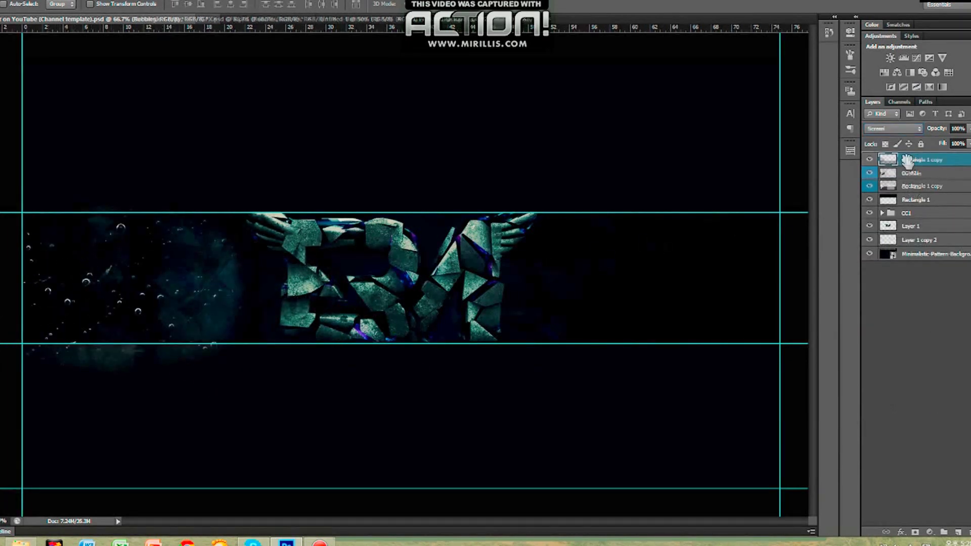
left_click_drag(919, 176, 890, 194)
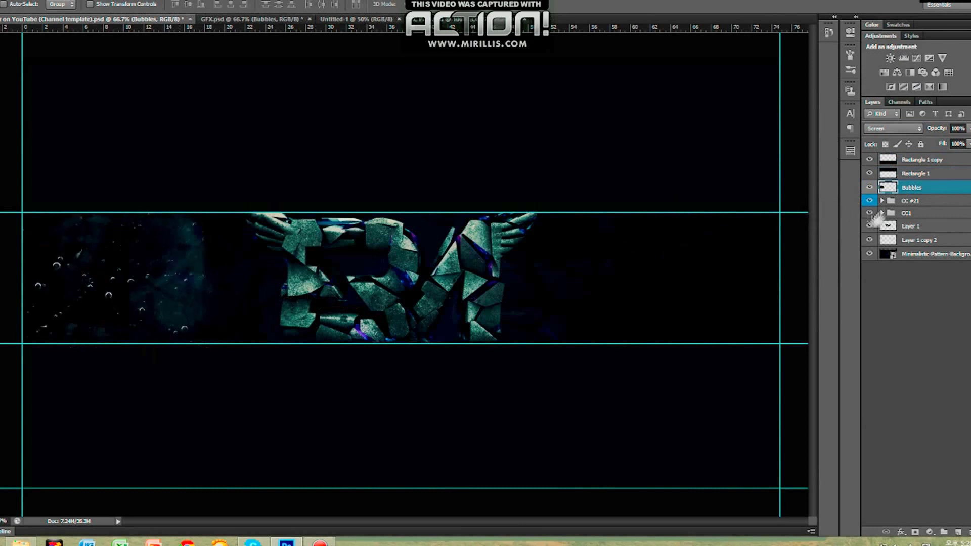
Step: Duplicate the bubbles three times and spread the copies across both sides of the logo
key("ctrl+j")
key("ctrl+t")
left_click_drag(205, 274, 259, 264)
key("Return")
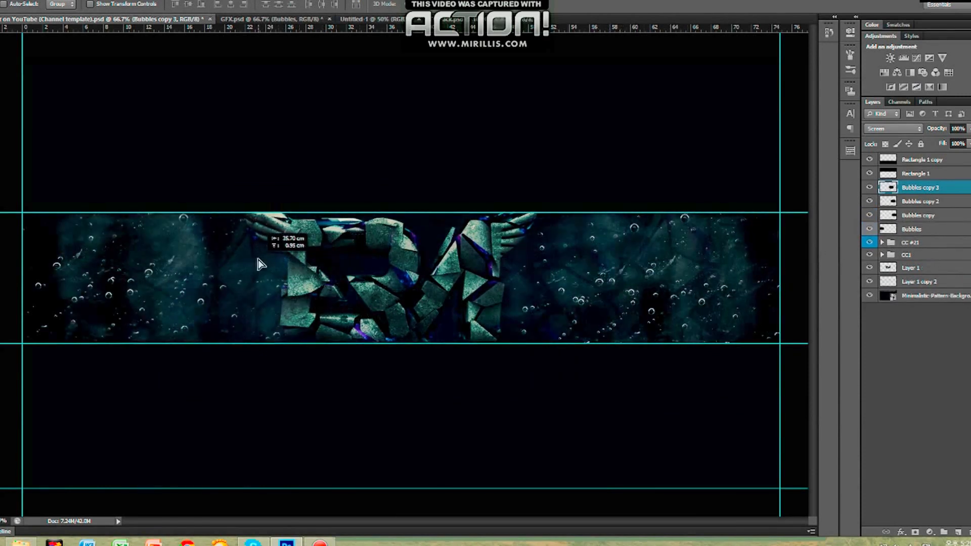
Step: Merge the bubble layers into one and set the merged layer's blend mode to Lighten
right_click(958, 230)
left_click(855, 368)
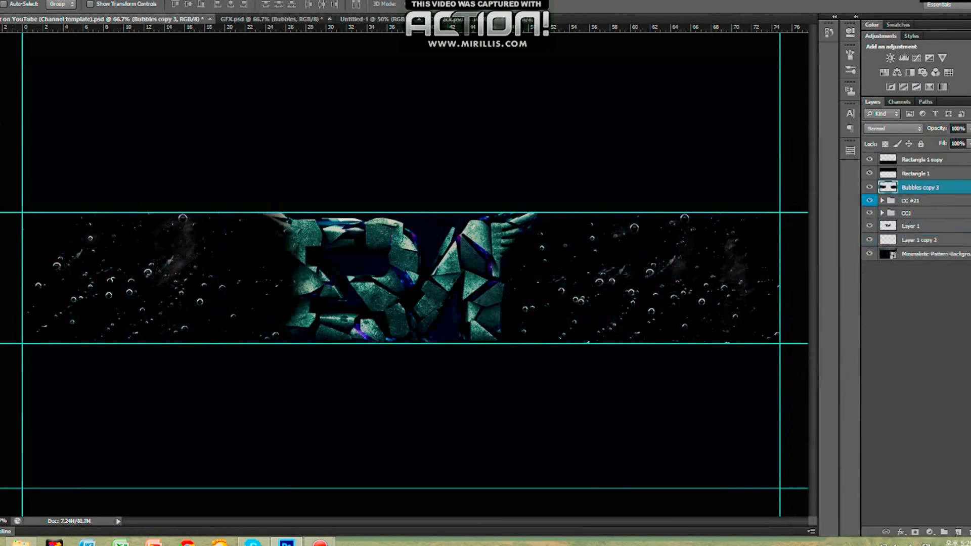
left_click(893, 129)
left_click(885, 199)
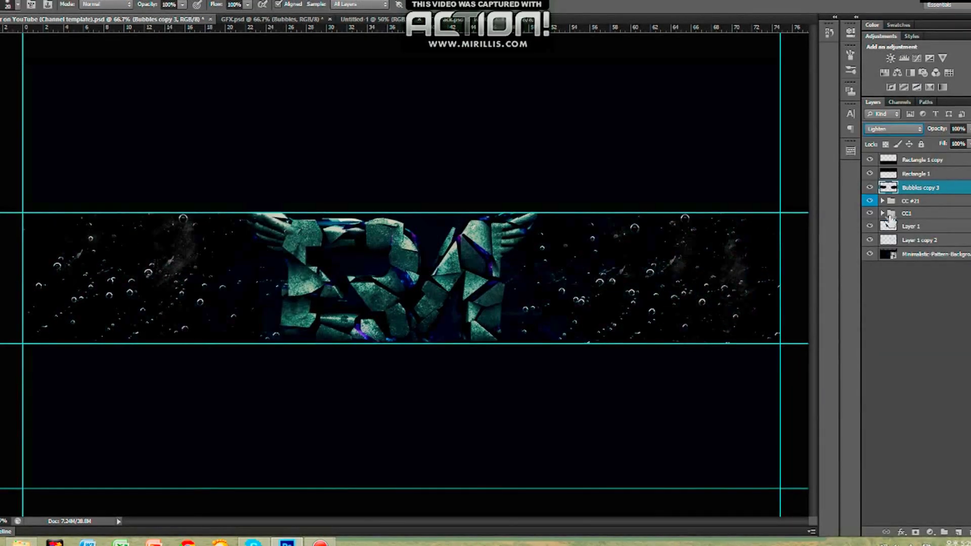
Step: Set up a large soft brush and choose bright red as the foreground colour
key("b")
left_click(18, 5)
left_click(224, 137)
left_click(72, 223)
key("ctrl+z")
left_click(1, 349)
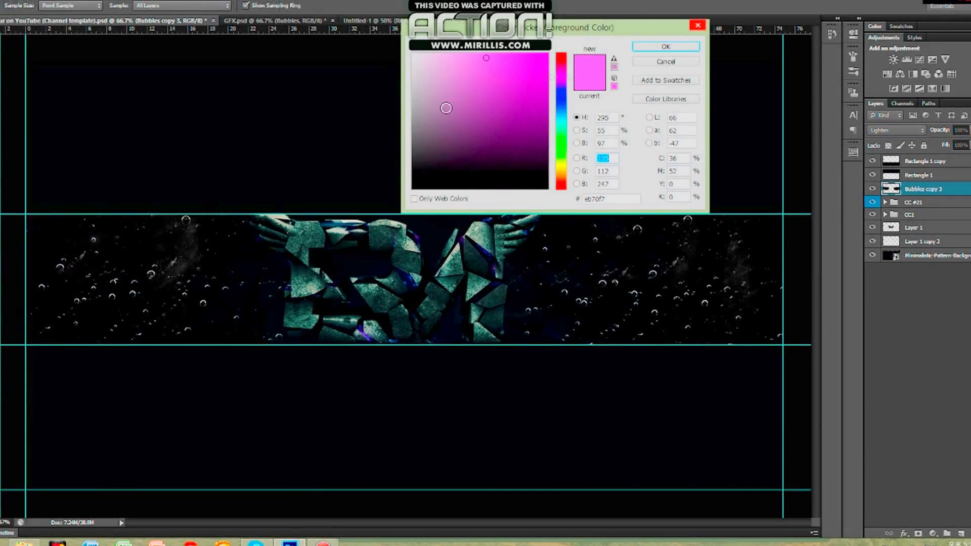
left_click_drag(565, 79, 565, 54)
left_click(542, 64)
left_click(666, 47)
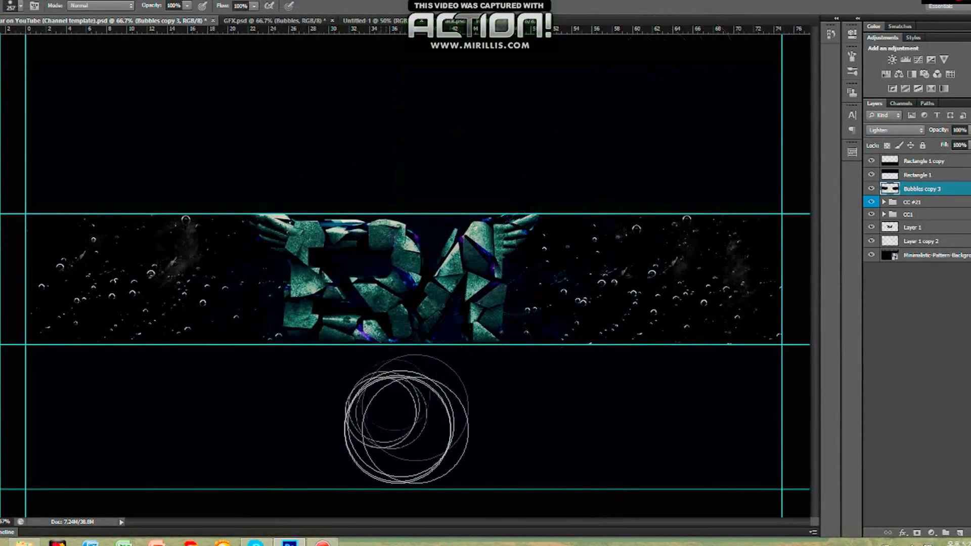
Step: On a new layer above the bubbles, paint a red glow along the banner's upper edge over the logo
left_click(962, 534)
left_click(506, 223)
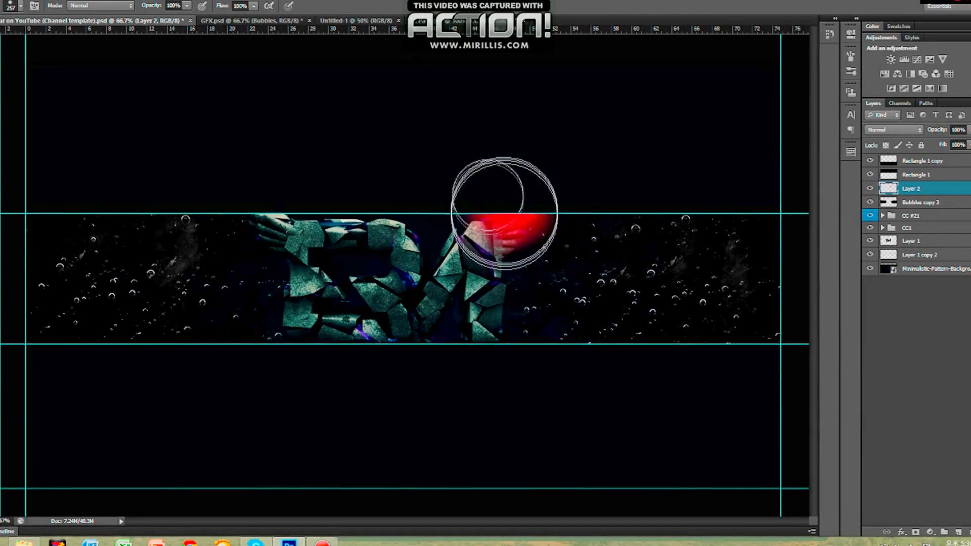
left_click_drag(448, 188, 241, 177)
Step: Set the red glow layer's blend mode to Lighten, undoing the trial brush stroke across the banner
left_click(892, 129)
left_click(884, 230)
mouse_move(559, 182)
left_mouse_down()
mouse_move(486, 360)
mouse_move(450, 389)
mouse_move(301, 369)
left_mouse_up()
key("ctrl+z")
left_click(878, 130)
left_click(886, 220)
Step: Paint a faint teal glow along the full length of the banner's lower edge on the same layer
key("v")
key("ctrl+z")
key("b")
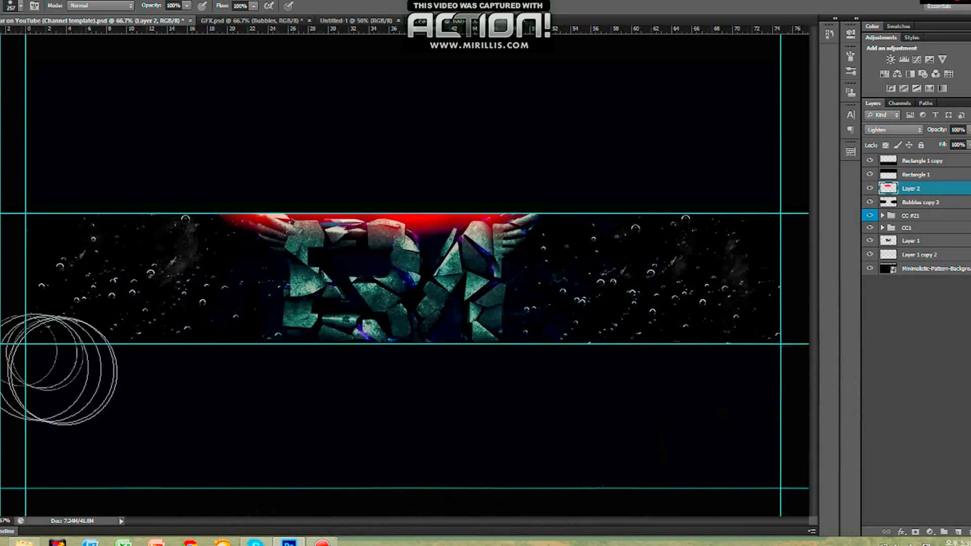
left_click_drag(43, 401, 770, 408)
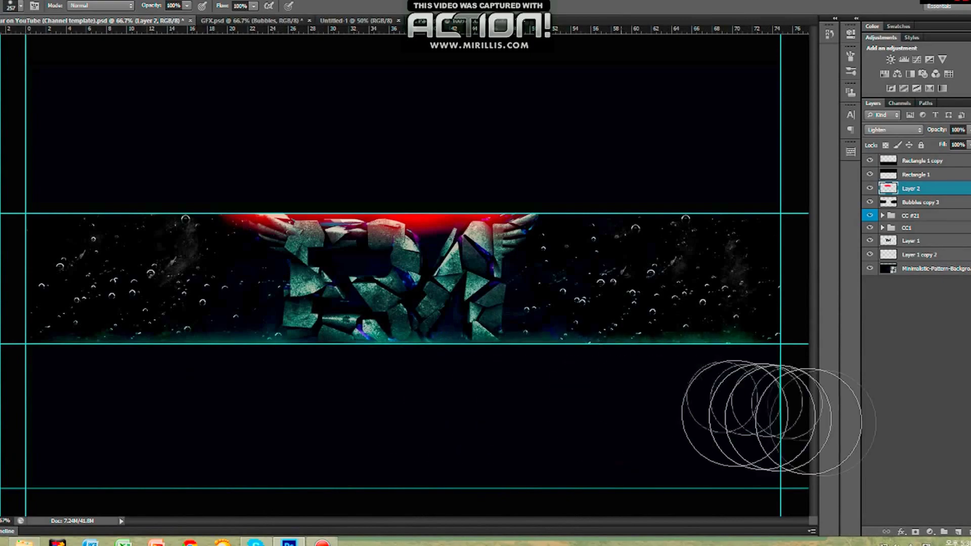